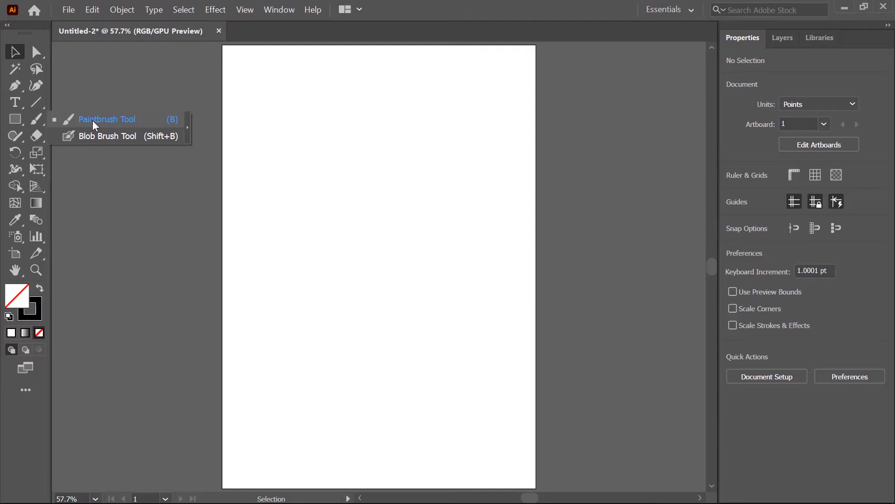
Paint several thin, rising 1 pt strokes across the upper half of the artboard with the Paintbrush tool.
left_click(93, 120)
left_click_drag(303, 221, 420, 163)
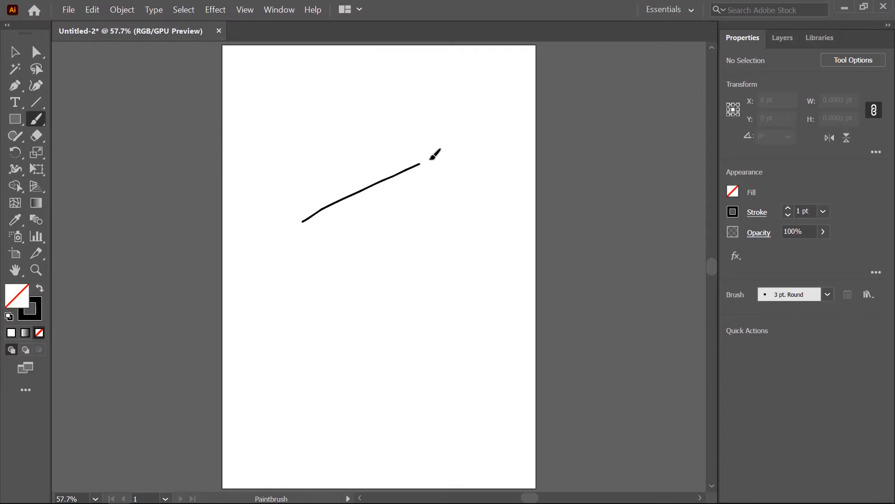
left_click_drag(303, 220, 467, 170)
mouse_move(325, 205)
left_mouse_down()
mouse_move(478, 159)
mouse_move(474, 186)
left_mouse_up()
left_click_drag(328, 217, 445, 188)
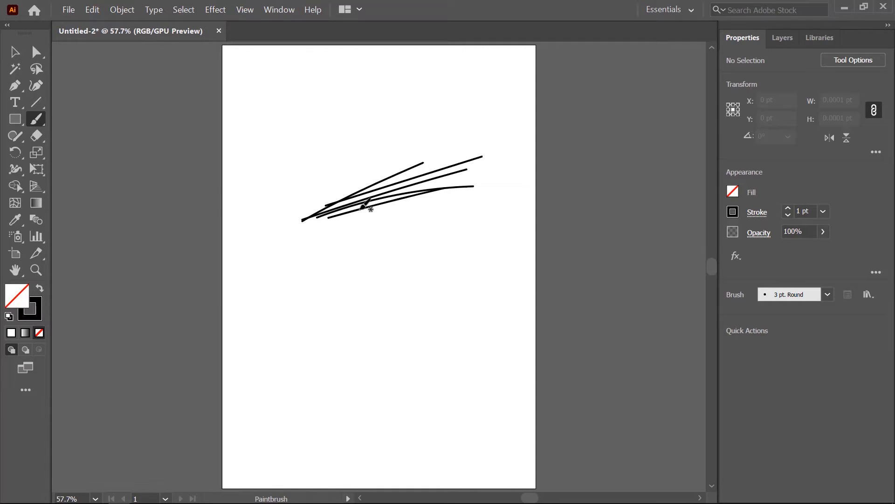
Set the stroke weight to 6 pt and paint thick overlapping Paintbrush strokes over the thin ones.
left_click(824, 212)
left_click(839, 303)
left_click_drag(310, 224, 446, 198)
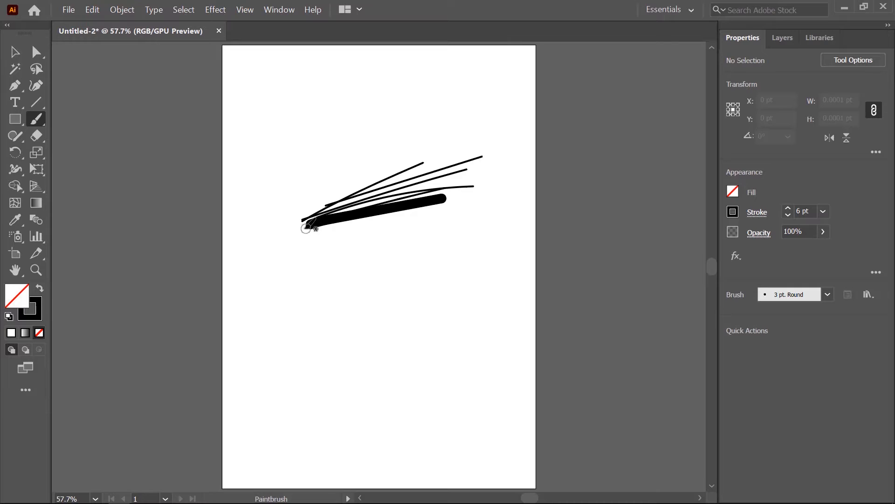
left_click_drag(299, 229, 471, 230)
left_click_drag(322, 221, 459, 214)
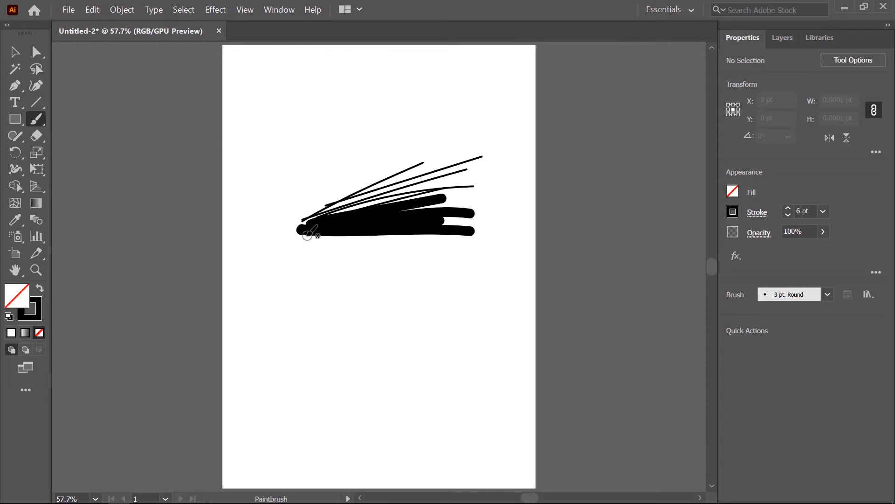
left_click_drag(302, 224, 451, 198)
left_click_drag(333, 215, 459, 175)
mouse_move(319, 198)
left_mouse_down()
mouse_move(460, 159)
mouse_move(321, 213)
mouse_move(549, 148)
left_mouse_up()
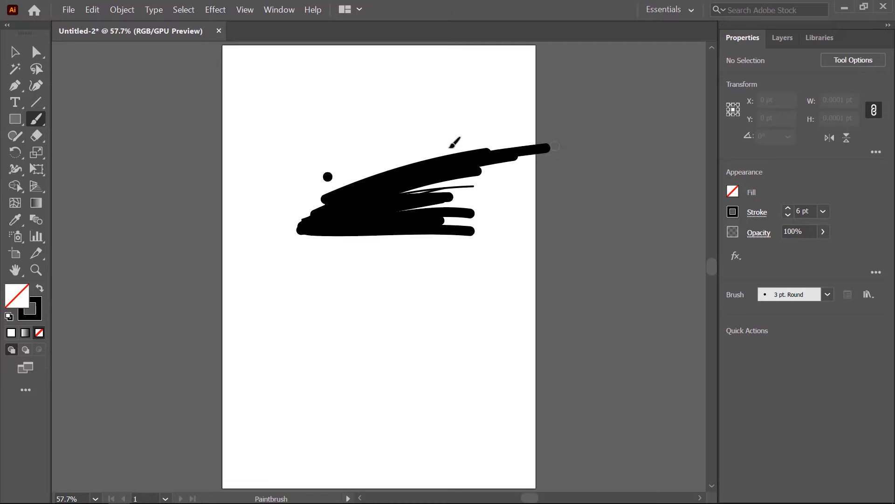
left_click_drag(328, 176, 496, 140)
left_click_drag(343, 191, 451, 138)
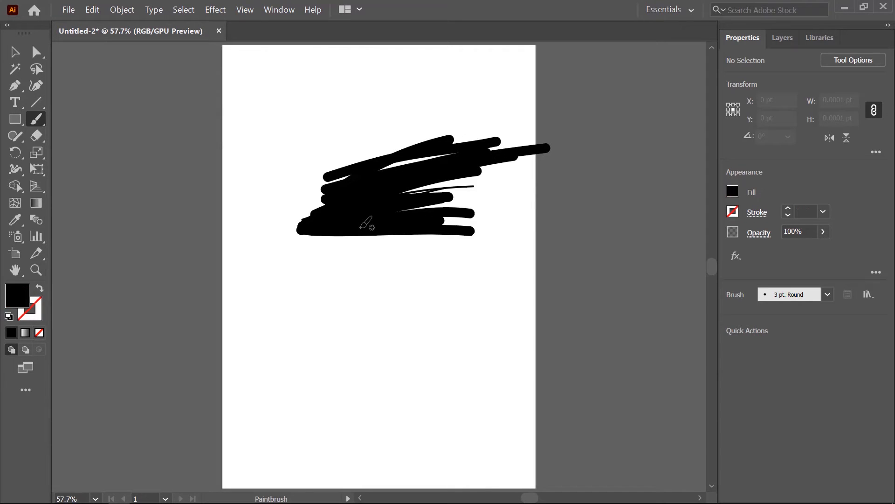
Paint a cluster of overlapping strokes fanning out across the lower half of the artboard with the Blob Brush tool.
right_click(33, 128)
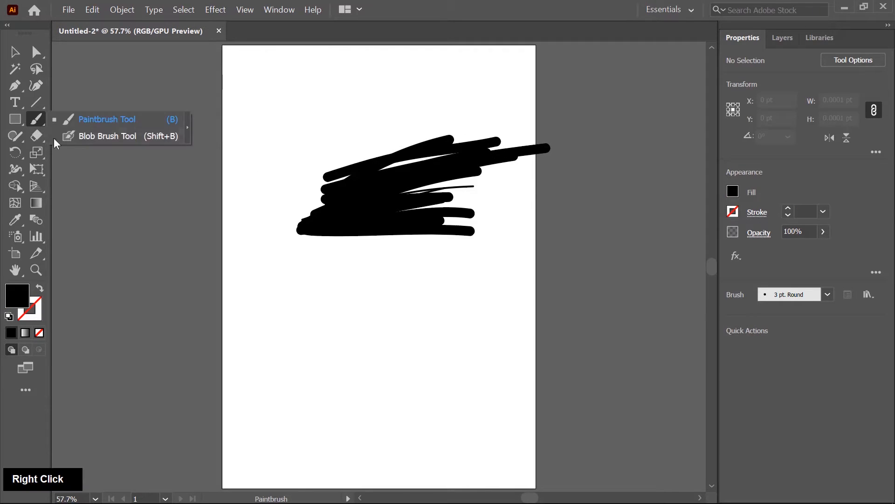
left_click(82, 136)
mouse_move(314, 328)
left_mouse_down()
mouse_move(455, 306)
mouse_move(315, 335)
mouse_move(484, 310)
mouse_move(495, 329)
mouse_move(340, 335)
mouse_move(457, 325)
mouse_move(487, 310)
left_mouse_up()
left_click_drag(322, 343, 515, 350)
left_click_drag(321, 346, 449, 369)
left_click_drag(494, 310, 326, 337)
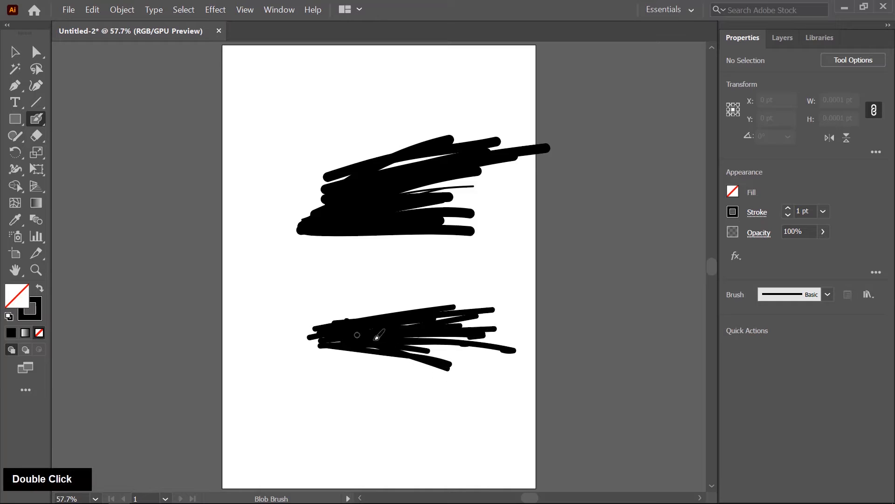
left_click_drag(484, 348, 405, 346)
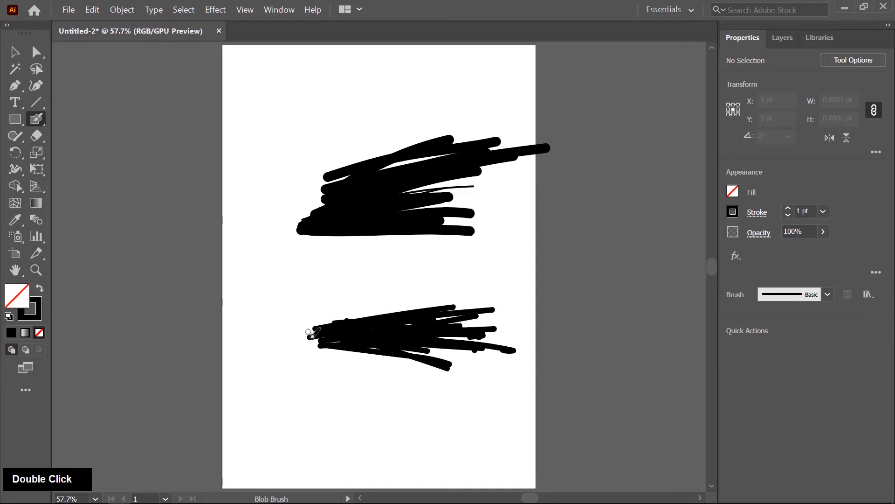
mouse_move(318, 343)
left_mouse_down()
mouse_move(479, 393)
mouse_move(356, 345)
mouse_move(434, 390)
left_mouse_up()
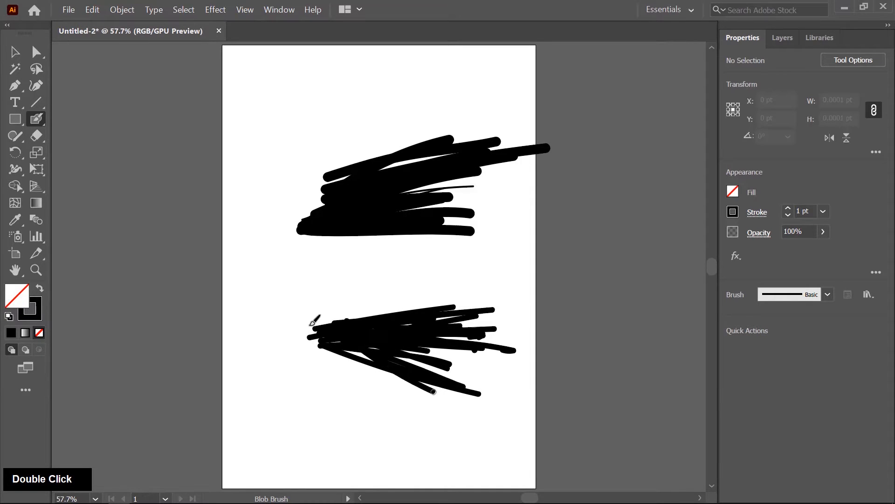
left_click_drag(316, 321, 455, 384)
mouse_move(459, 348)
left_mouse_down()
mouse_move(368, 325)
mouse_move(434, 362)
left_mouse_up()
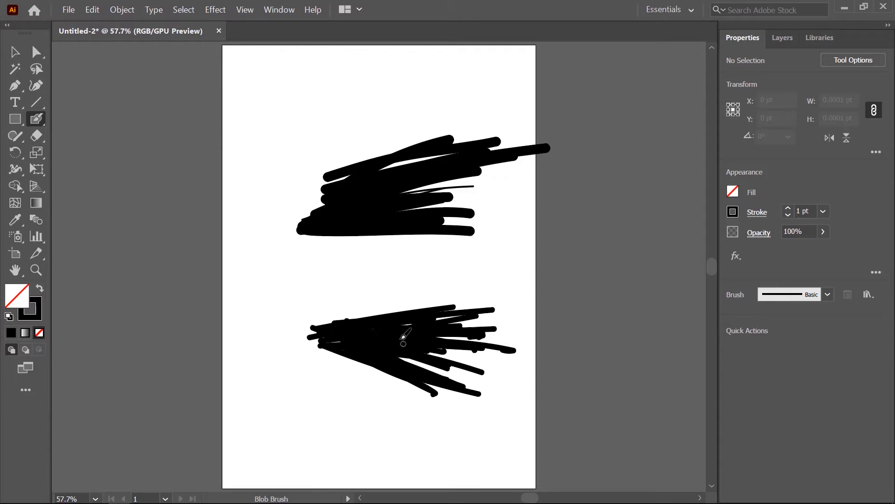
Display the artwork in Outline mode to compare the Paintbrush and Blob Brush paths.
key("v")
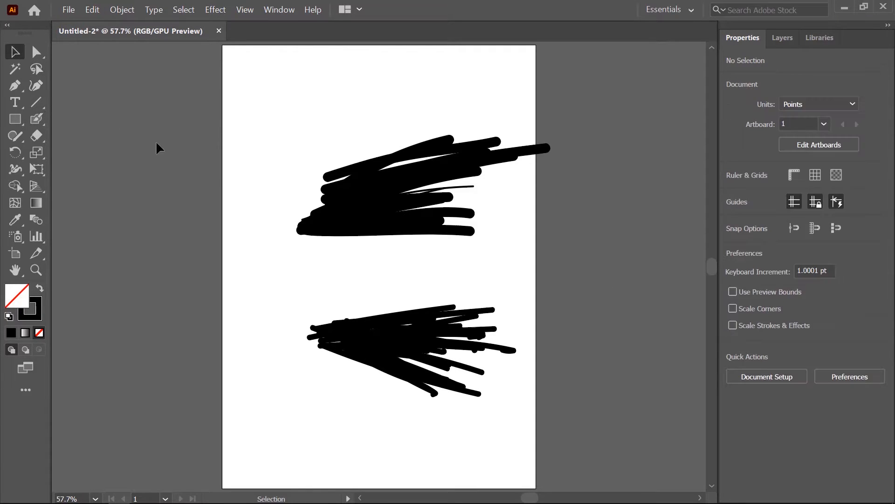
left_click(245, 11)
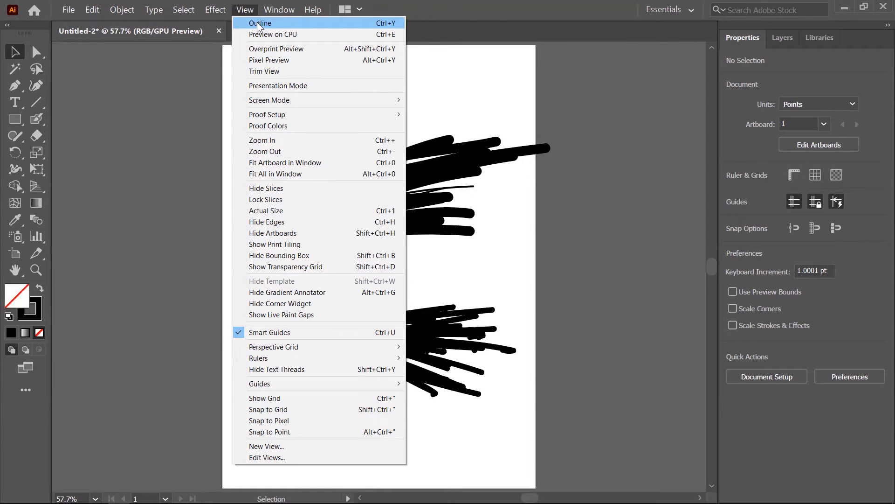
left_click(259, 24)
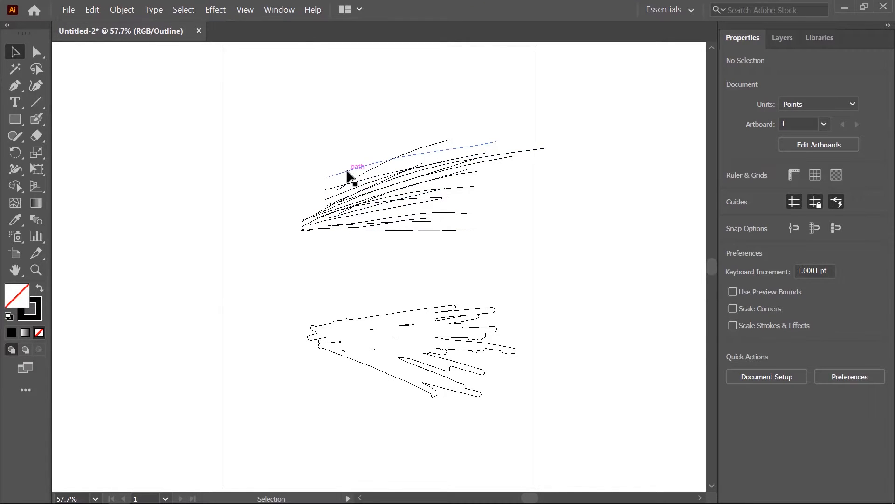
Move three separate Paintbrush paths upward, away from the rest of the upper cluster.
left_click_drag(347, 175, 348, 120)
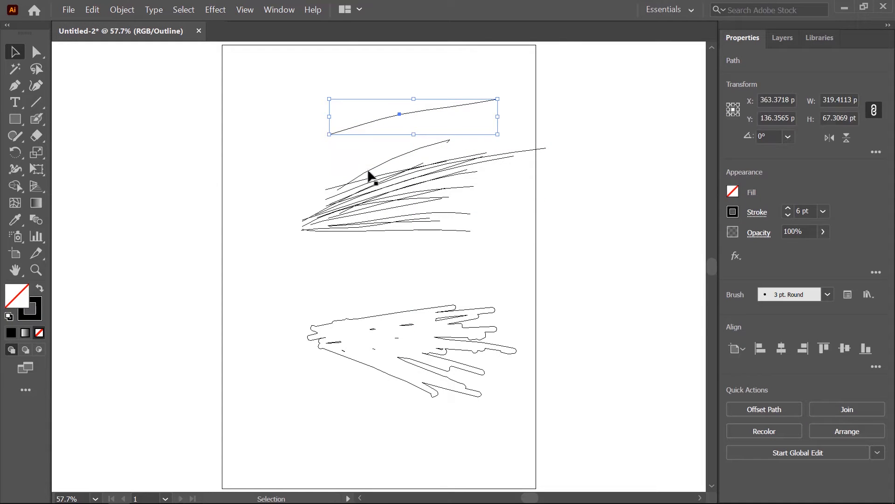
left_click_drag(368, 173, 358, 154)
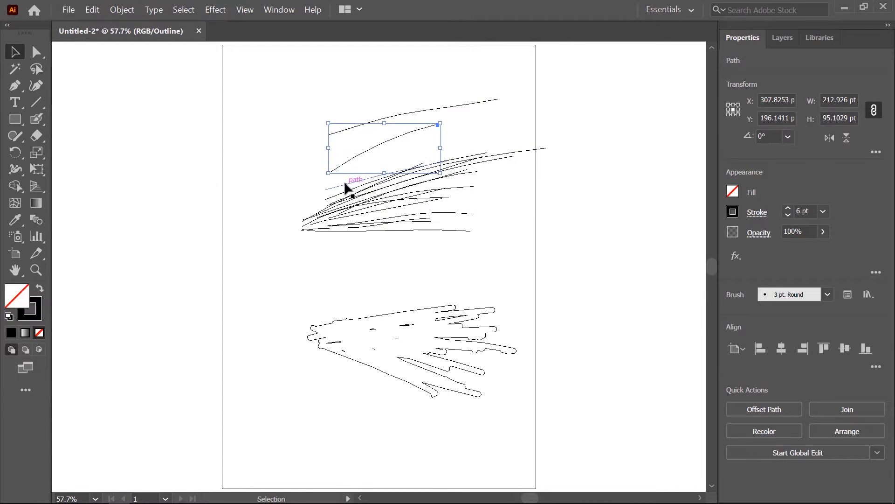
left_click(342, 176)
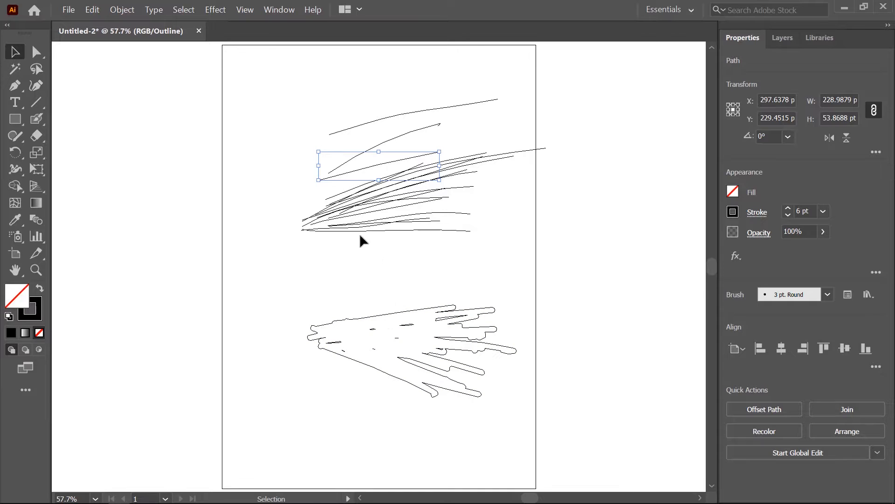
Return to GPU Preview and set the stroke weight of all the upper Paintbrush paths to 0.5 pt.
left_click(243, 10)
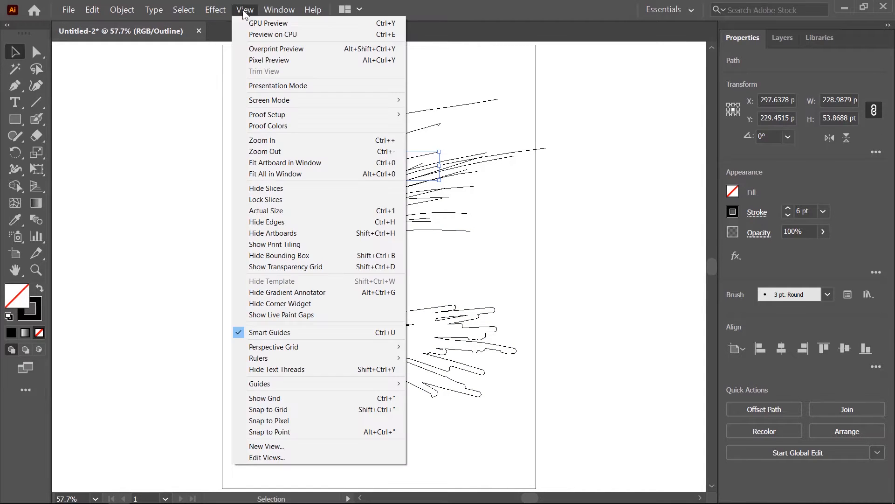
left_click(264, 23)
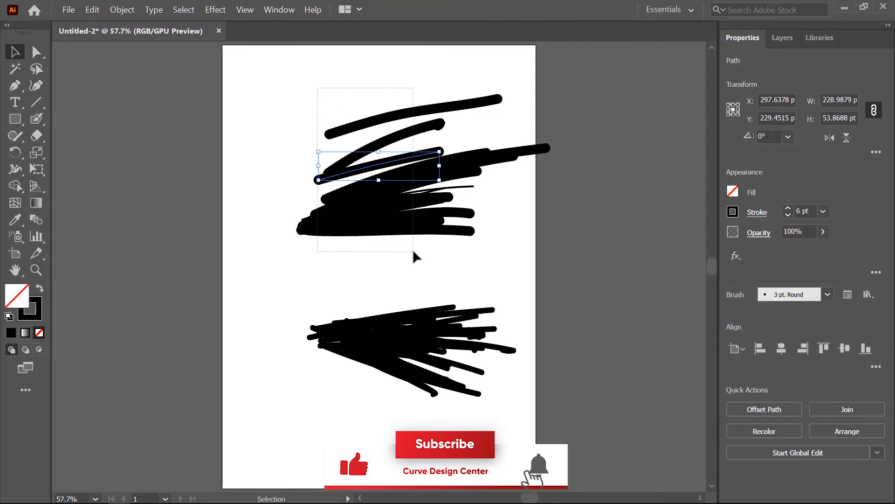
left_click_drag(416, 256, 417, 256)
left_click(823, 211)
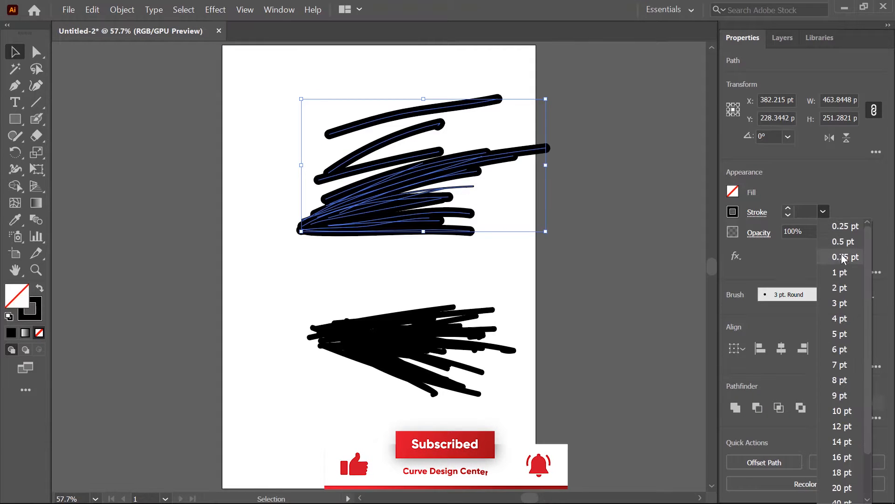
left_click(843, 242)
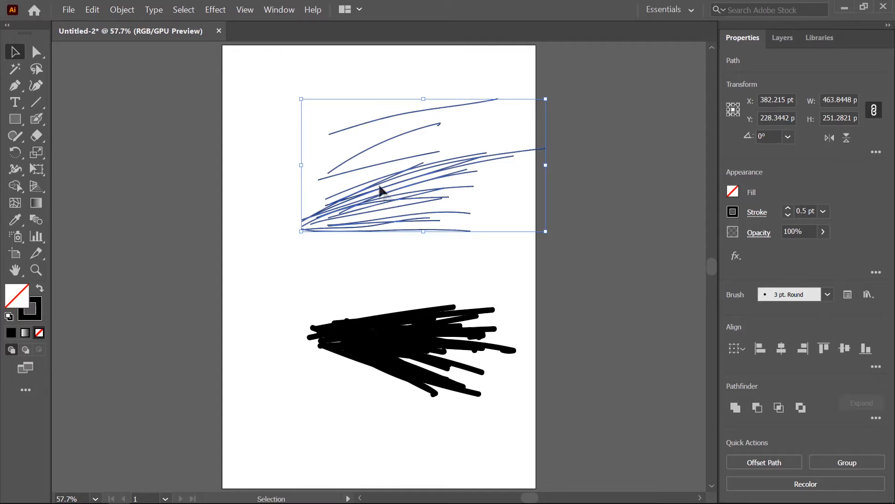
Add a red 3 pt stroke to the Blob Brush shape in the lower half.
left_click_drag(380, 286, 427, 318)
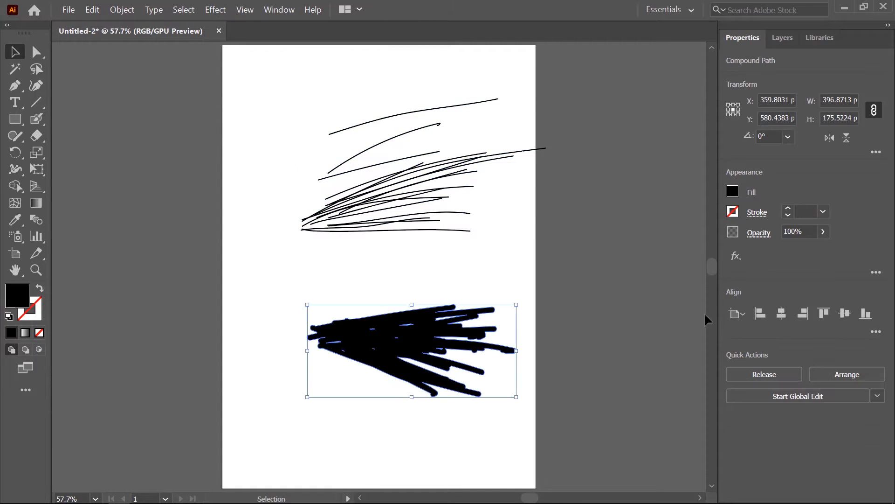
left_click(823, 212)
left_click(843, 292)
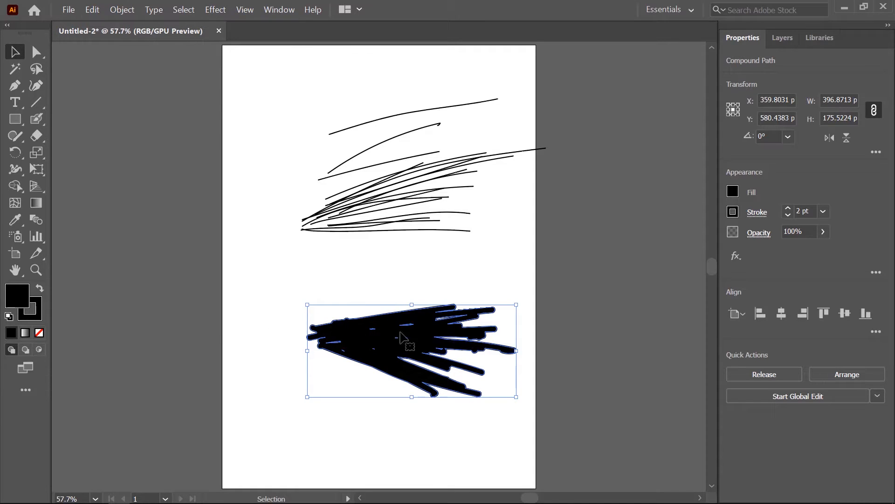
left_click(733, 212)
left_click(678, 262)
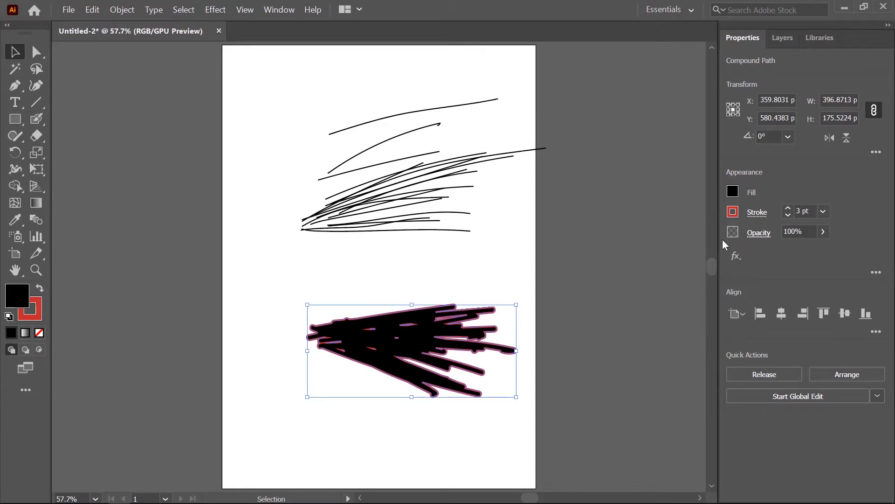
left_click(788, 208)
Try an 8 pt outline on the Blob Brush shape and reduce it to 1 pt.
left_click(824, 212)
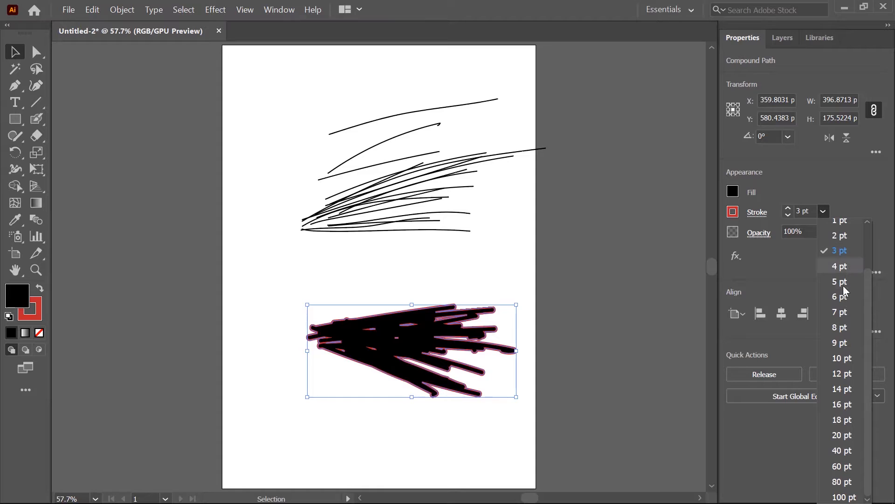
left_click(844, 327)
left_click(824, 211)
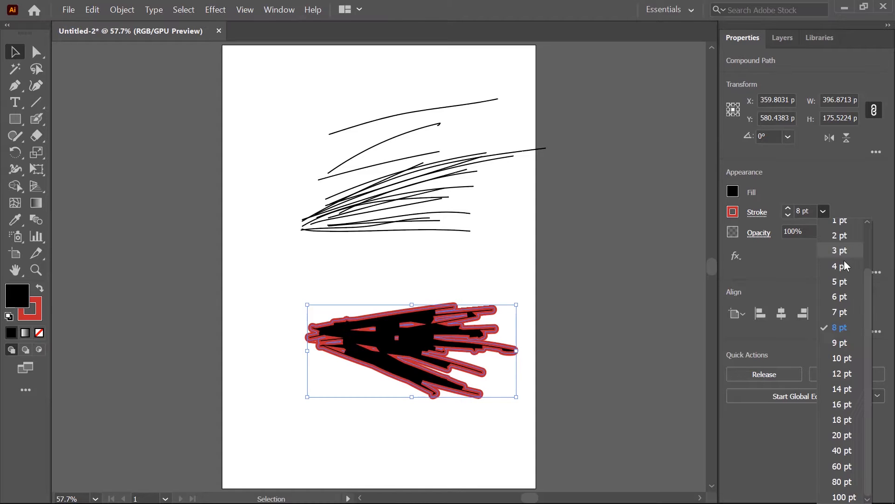
left_click(838, 219)
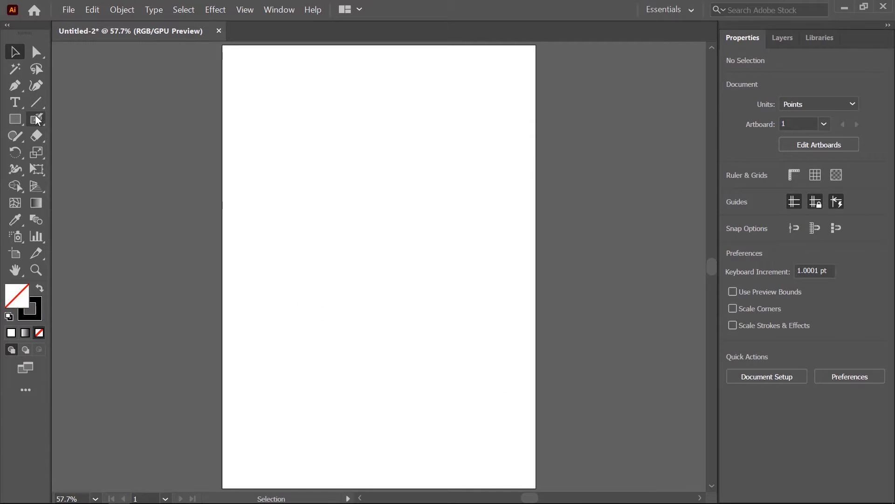
Draw one rising curved stroke about 333 pt wide and 136 pt high on the empty artboard with the Paintbrush tool.
right_click(38, 120)
left_click(84, 118)
left_click_drag(297, 251, 474, 180)
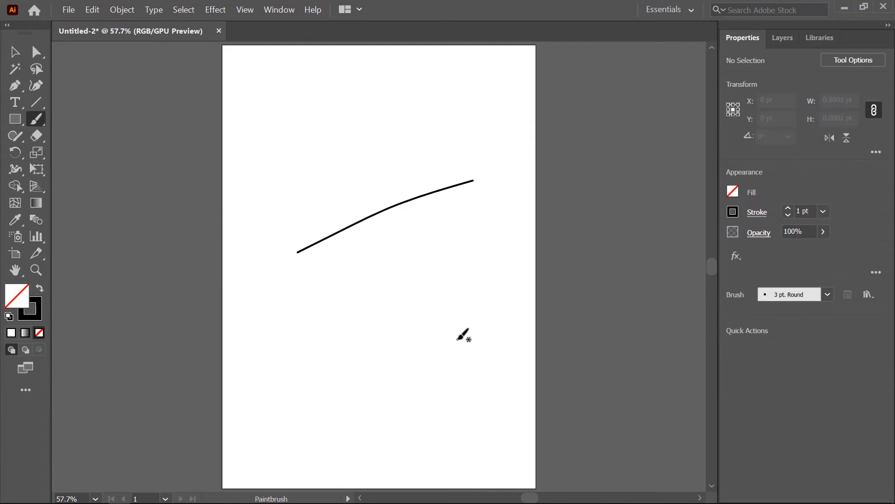
Apply the width profile with two bulges and a narrow middle to the curved stroke, and set its weight to 9 pt.
left_click(14, 52)
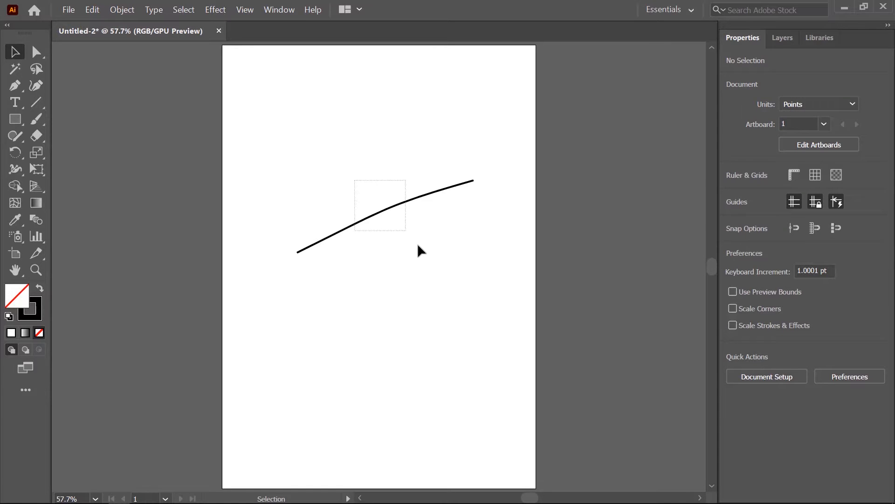
left_click_drag(354, 180, 413, 249)
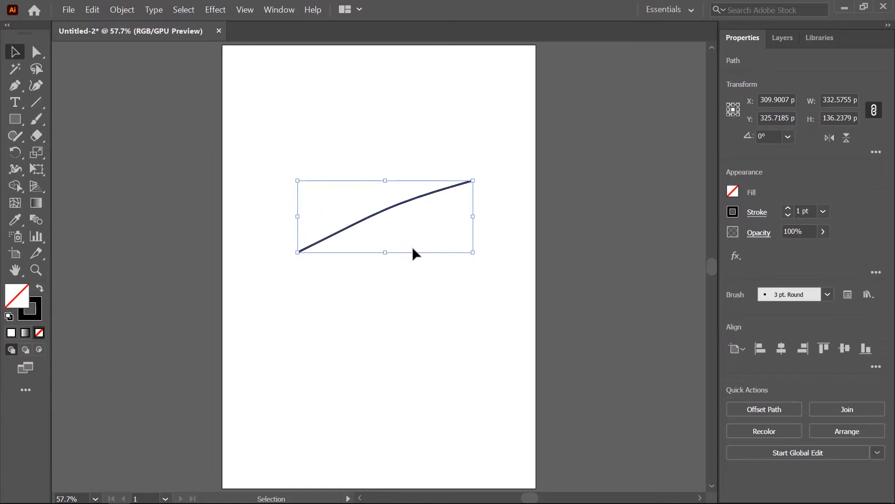
left_click(758, 213)
left_click(688, 430)
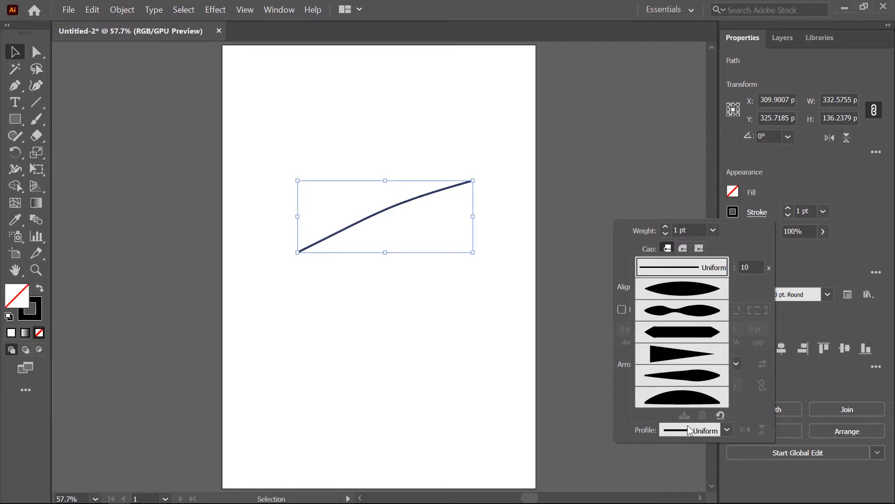
left_click(676, 301)
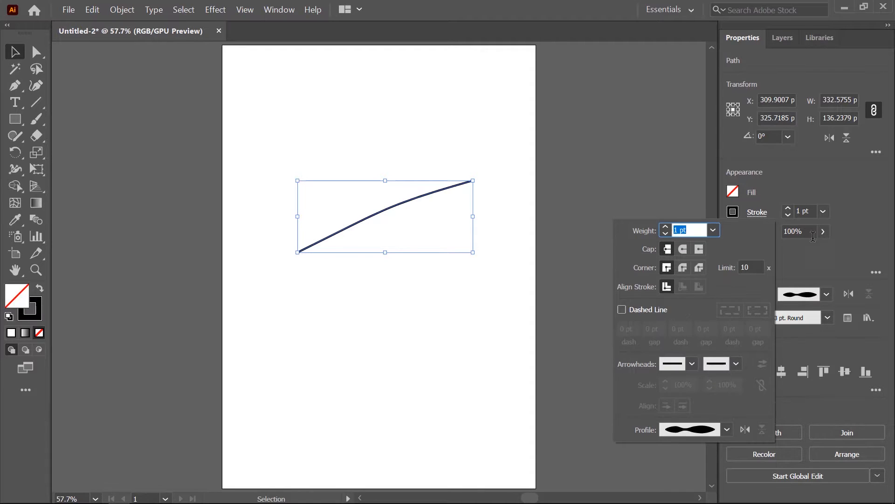
left_click(824, 213)
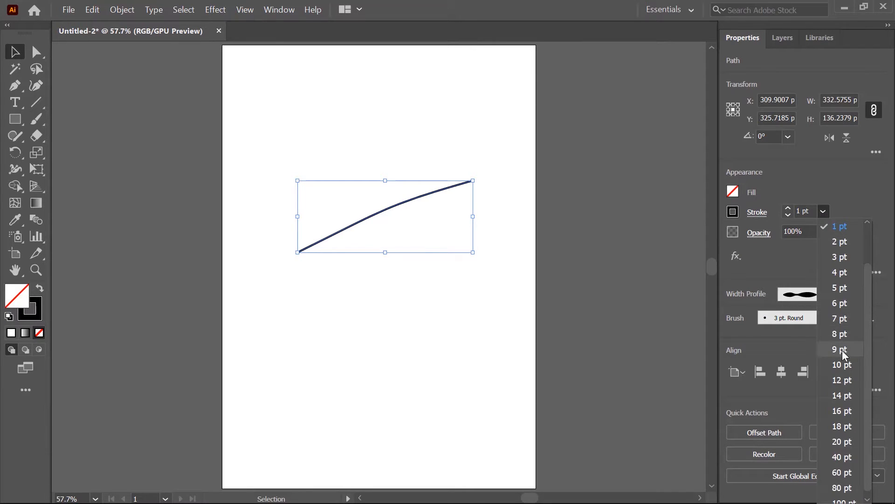
left_click(845, 350)
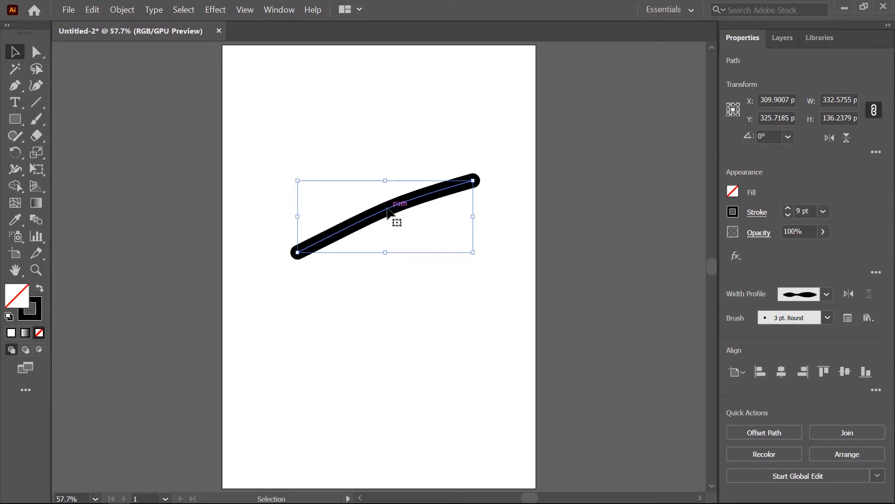
Draw a rising curve about 287 pt wide and 91 pt high above the brush stroke with the Pencil tool.
right_click(16, 137)
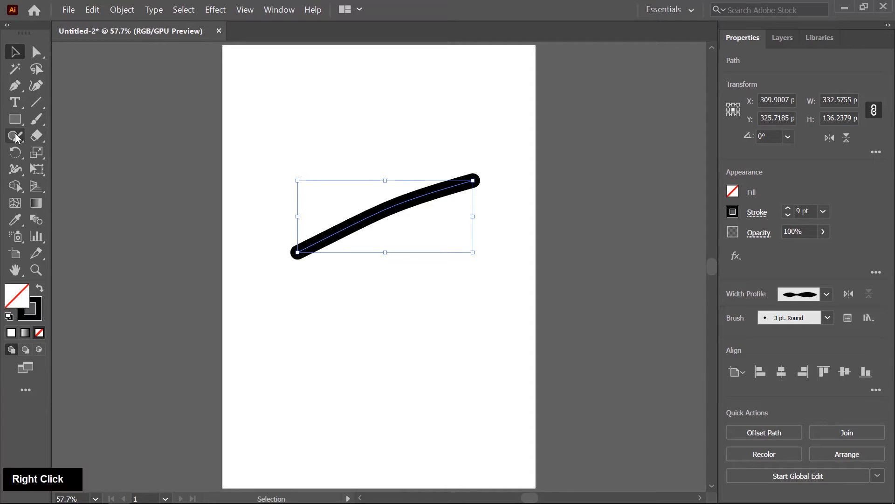
left_click(77, 154)
left_click_drag(269, 169, 419, 122)
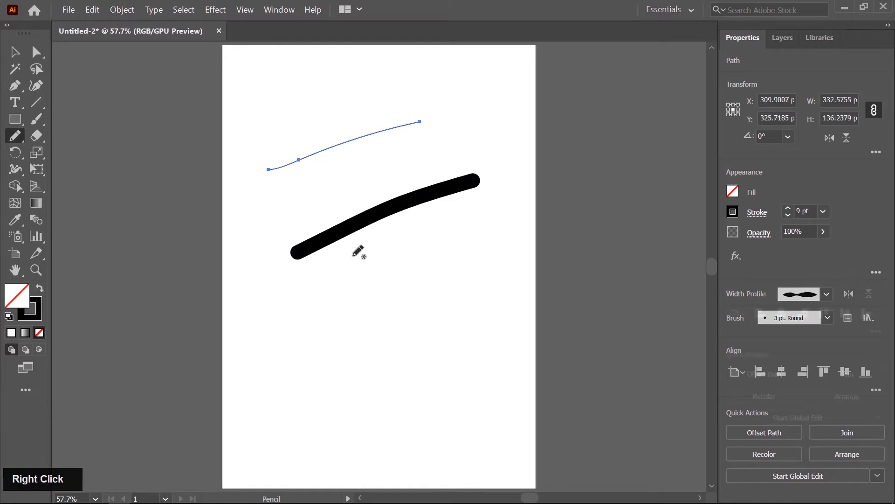
Apply the width profile with two bulges and a narrow middle to the pencil curve, and set its weight to 12 pt.
left_click(756, 212)
left_click(684, 427)
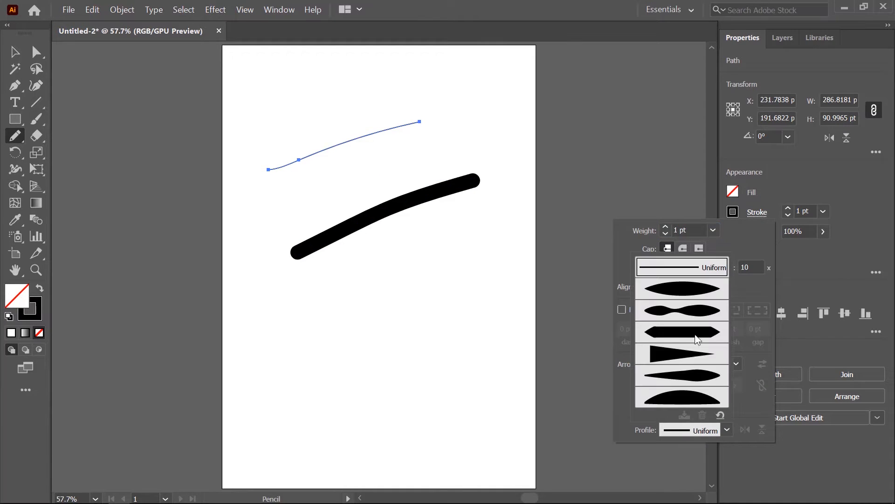
left_click(697, 336)
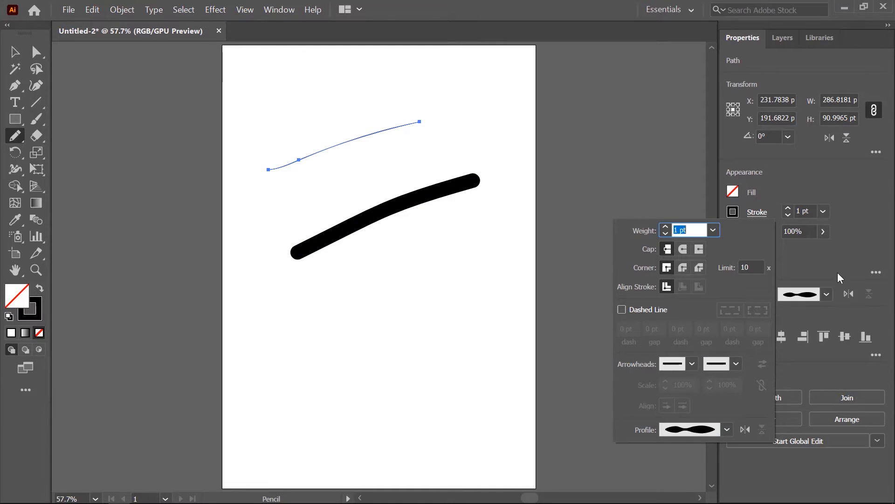
left_click(823, 211)
left_click(843, 374)
key("v")
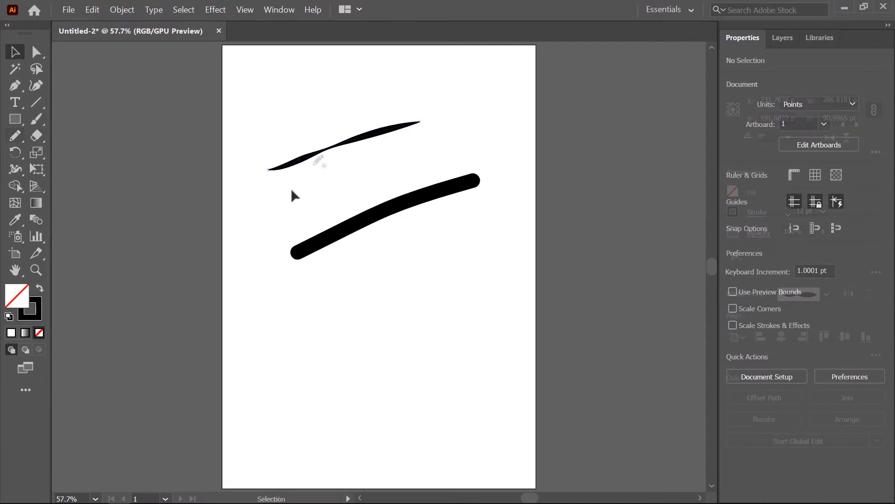
Apply the rough charcoal-style brush to the lower curved stroke from the Brushes panel and set its weight to 10 pt.
mouse_move(291, 189)
left_mouse_down()
mouse_move(406, 255)
mouse_move(430, 301)
left_mouse_up()
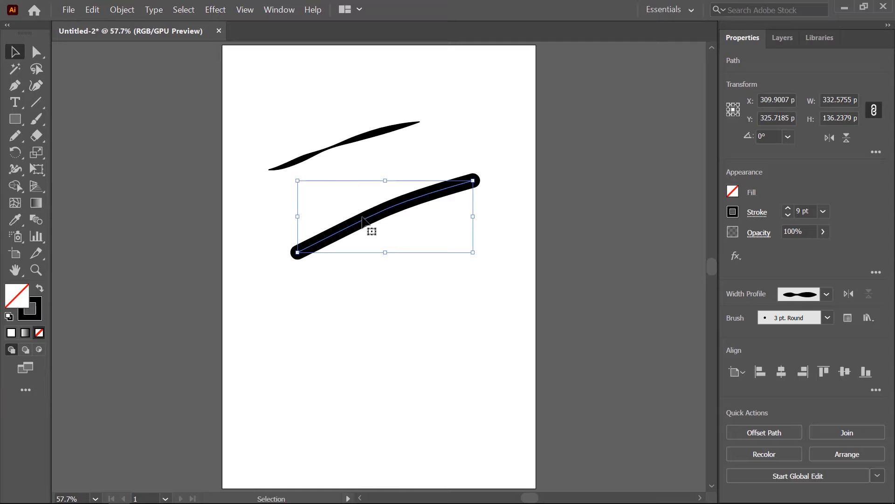
left_click(278, 11)
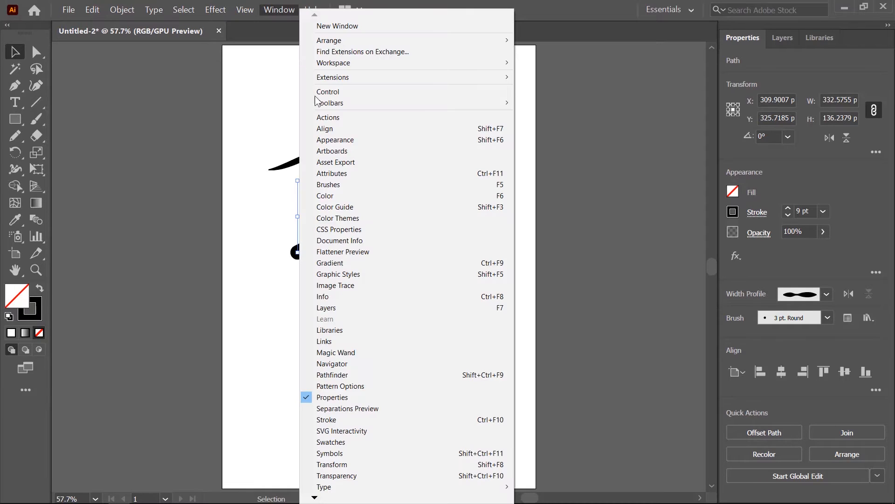
left_click(340, 186)
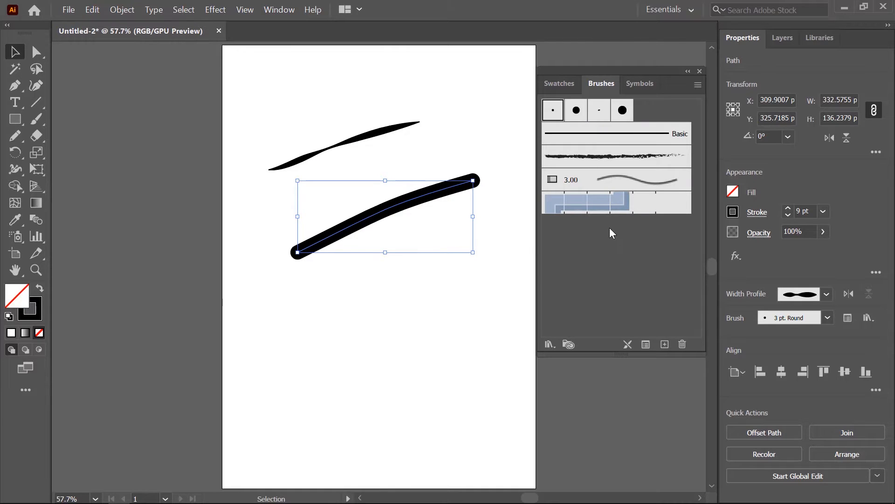
left_click(588, 159)
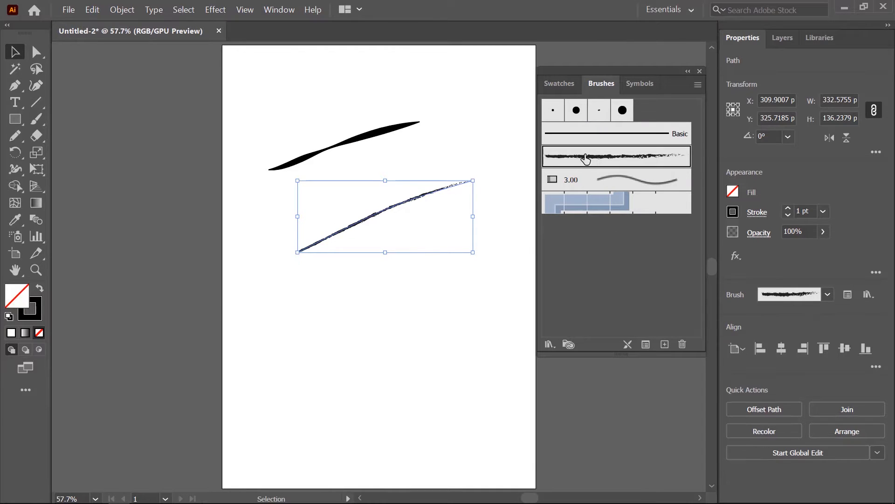
left_click(827, 216)
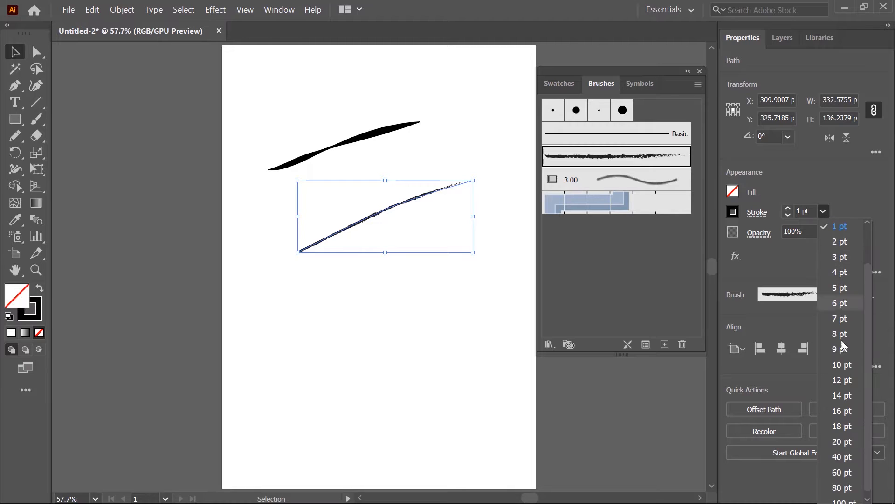
left_click(842, 363)
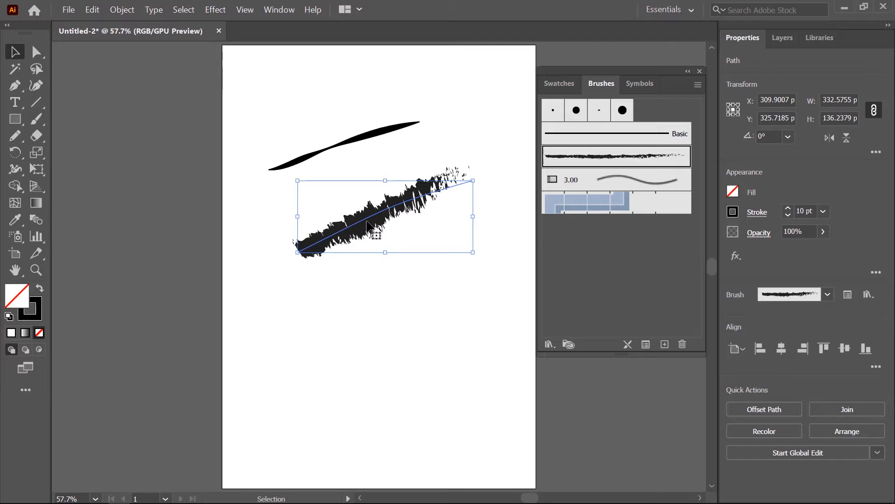
Load the Arrows_Special brush library and apply its first arrow brush, with the solid black tail, to the lower stroke.
left_click(549, 343)
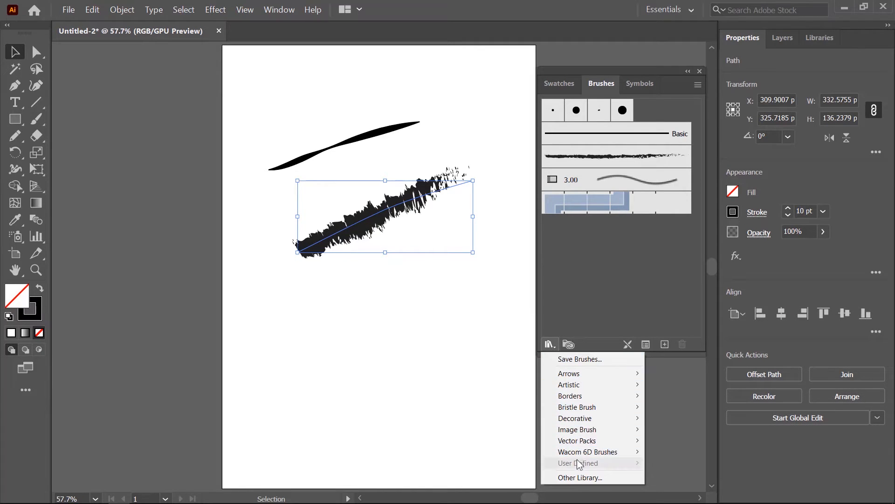
mouse_move(569, 378)
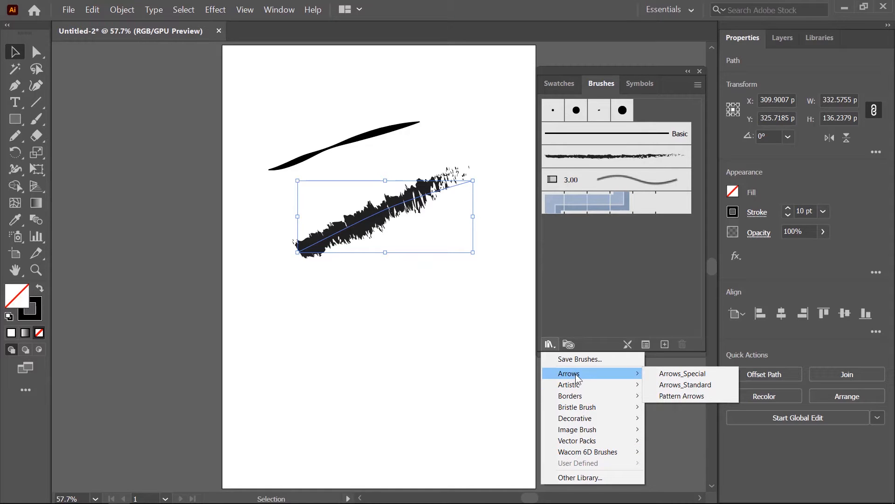
left_click(672, 373)
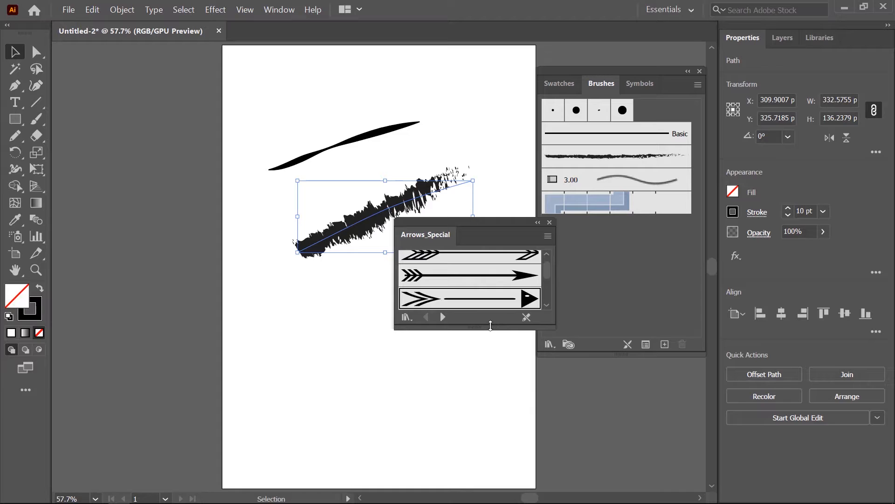
left_click_drag(491, 325, 492, 392)
left_click(473, 280)
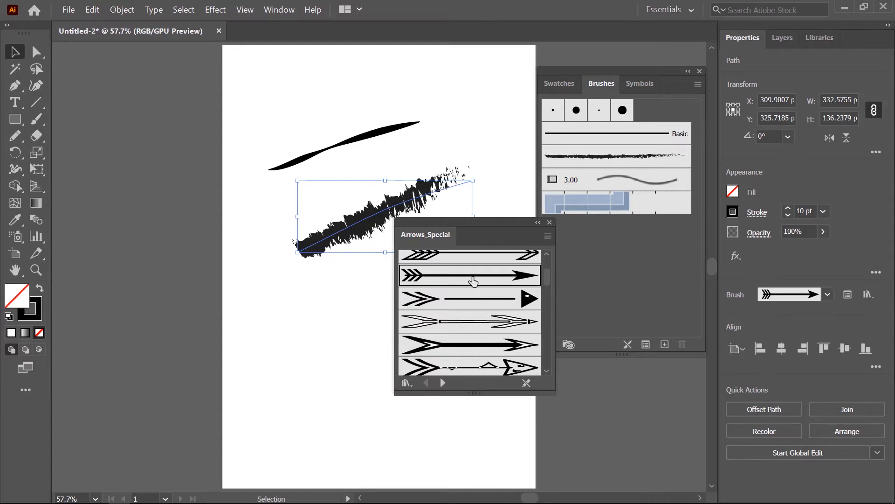
scroll(489, 297, "up", 3)
left_click(468, 267)
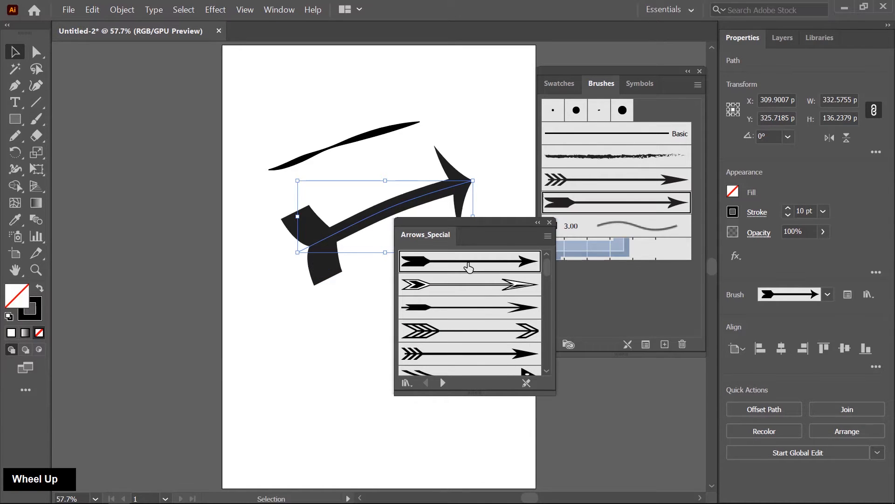
Try several other Arrows_Special brushes on the lower stroke, ending with the arrow that has an ornate patterned shaft.
left_click(475, 317)
scroll(478, 318, "down", 3)
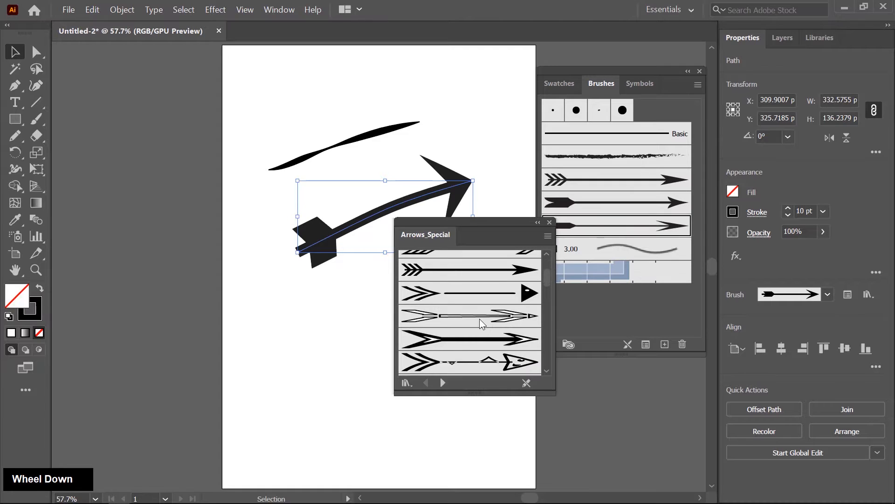
left_click(463, 297)
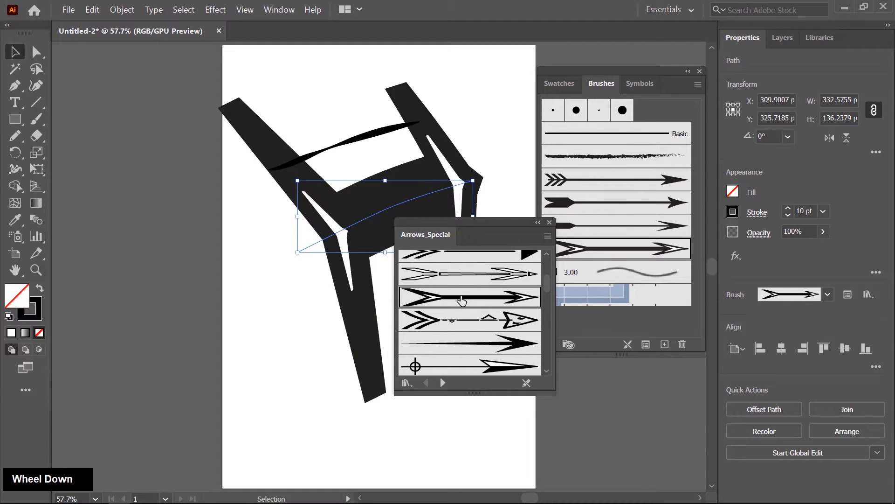
left_click(486, 356)
left_click(486, 359)
scroll(464, 353, "down", 3)
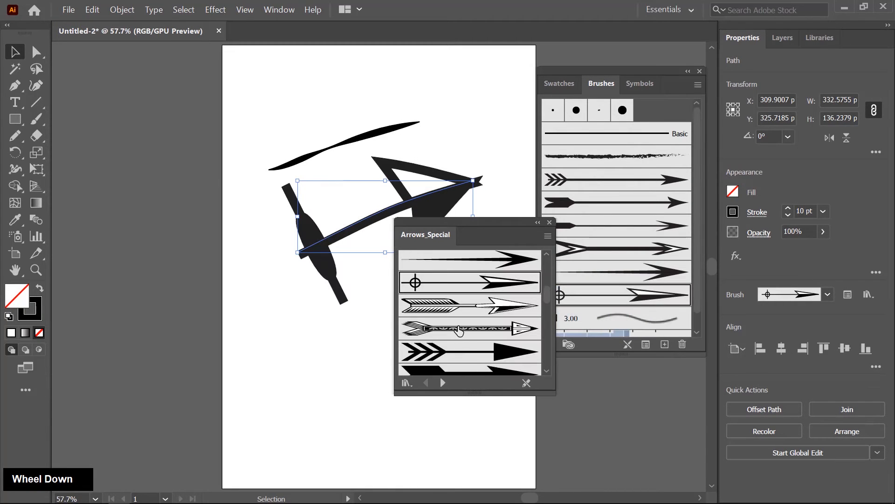
left_click(459, 331)
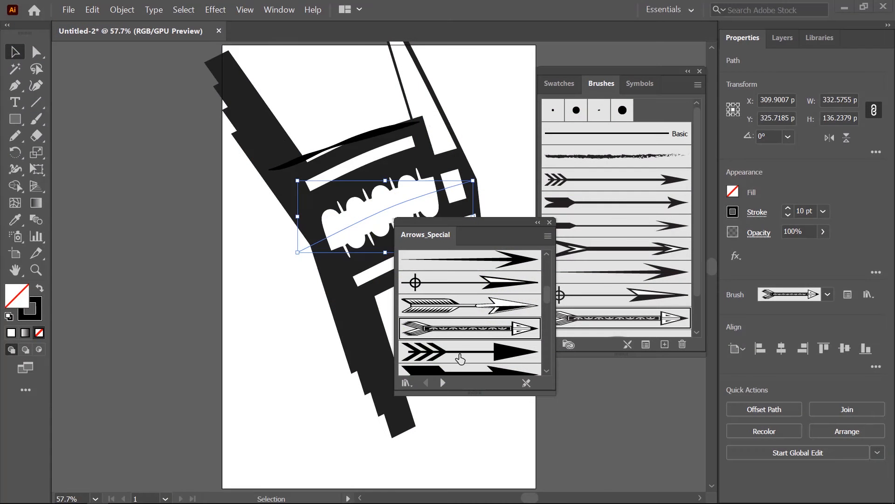
Load the Arrows_Standard brush library and try its solid and barbed arrows on the lower stroke, ending with the thick barbed one.
left_click(442, 382)
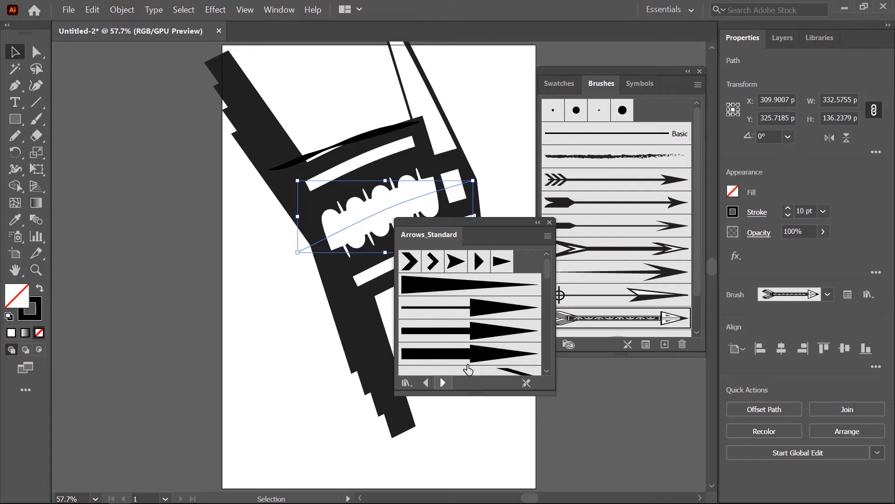
left_click(460, 287)
left_click(479, 306)
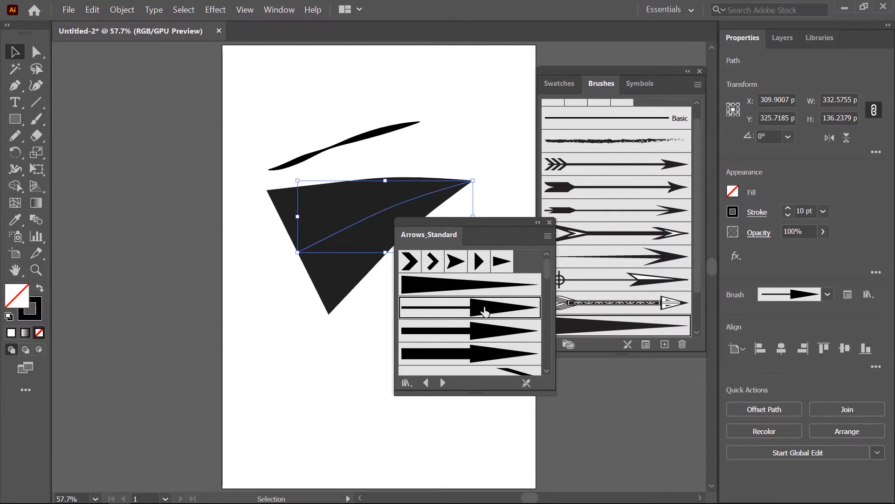
left_click(485, 332)
scroll(480, 327, "down", 3)
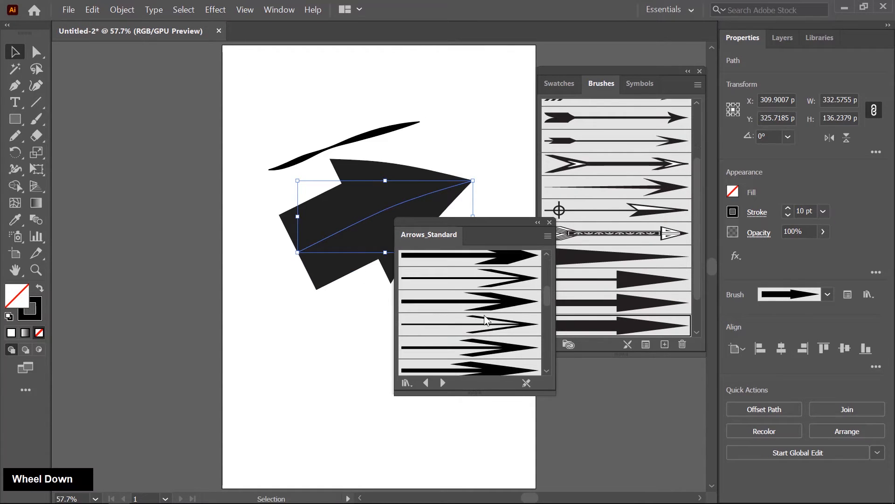
left_click(475, 305)
left_click(479, 325)
left_click(476, 346)
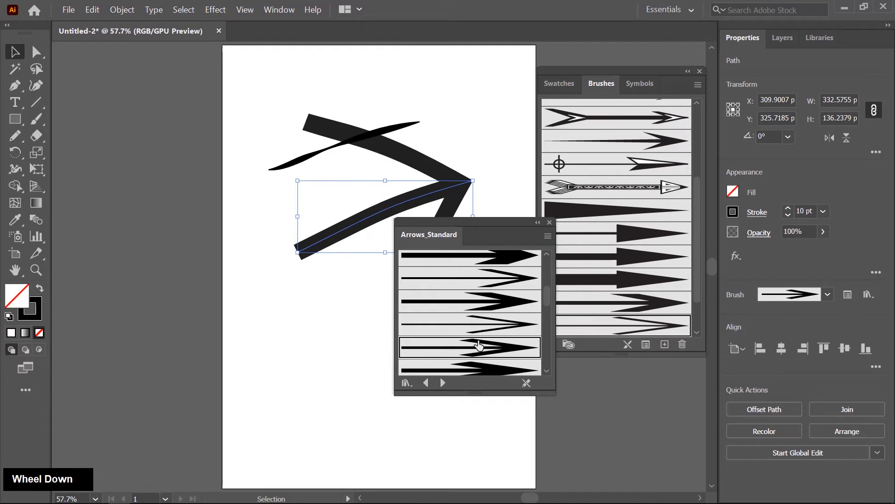
left_click(472, 368)
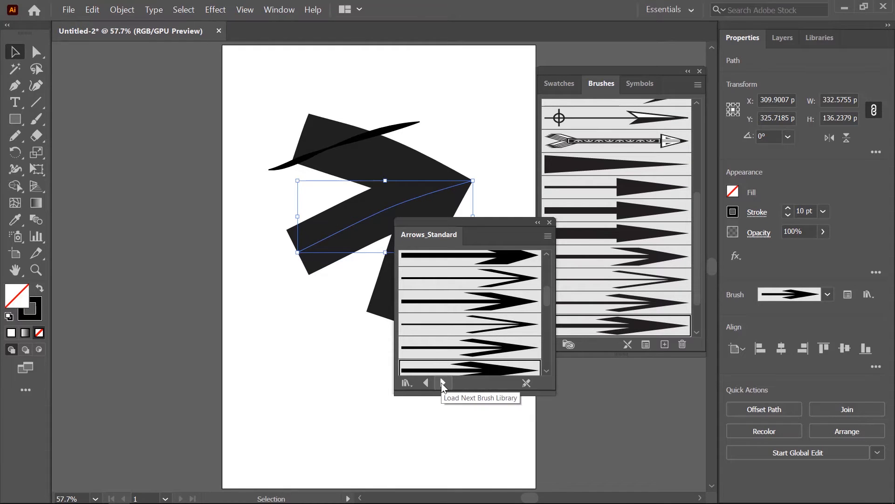
Apply the green arrow brush from the Pattern Arrows library to the lower stroke and set its weight to 8 pt.
left_click(443, 383)
left_click(513, 272)
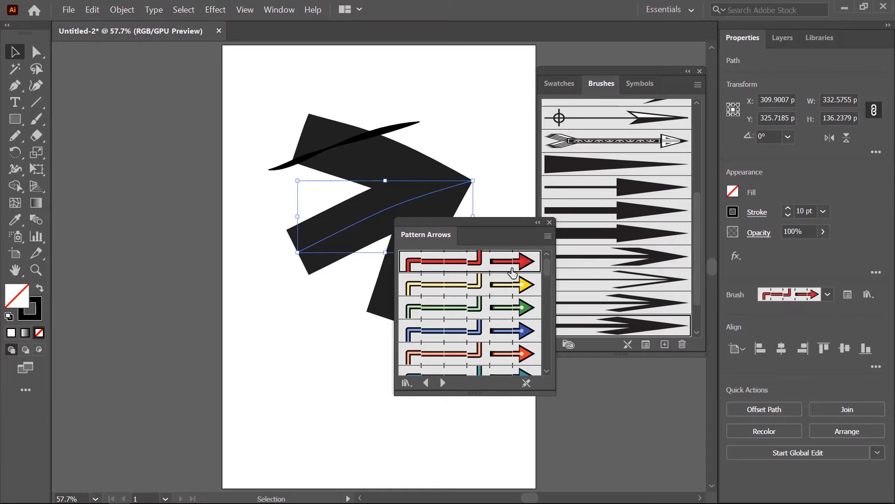
left_click(513, 285)
left_click(515, 308)
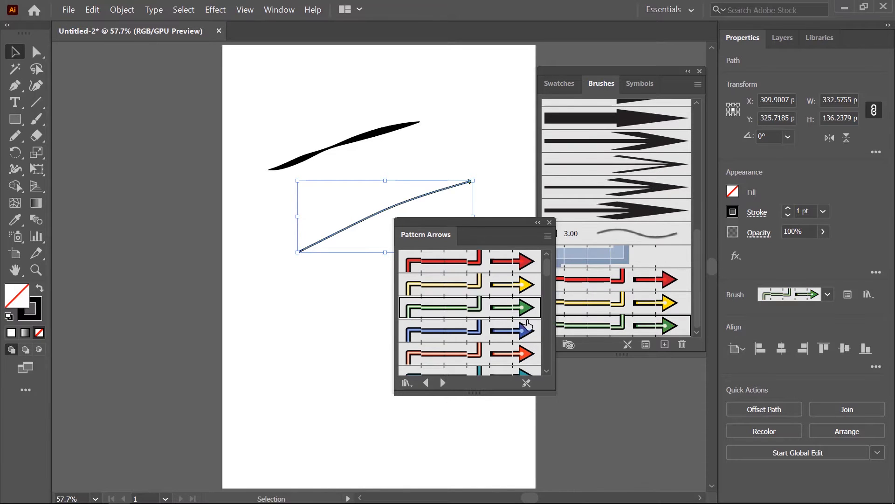
left_click(823, 211)
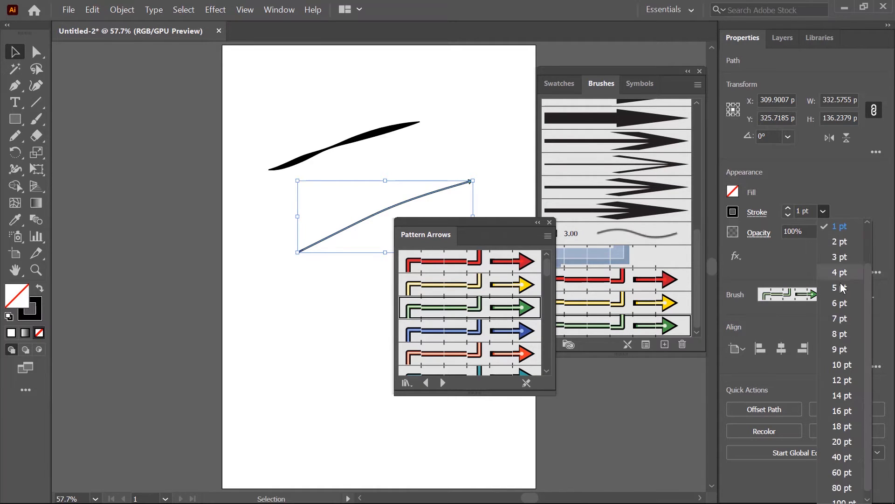
left_click(838, 340)
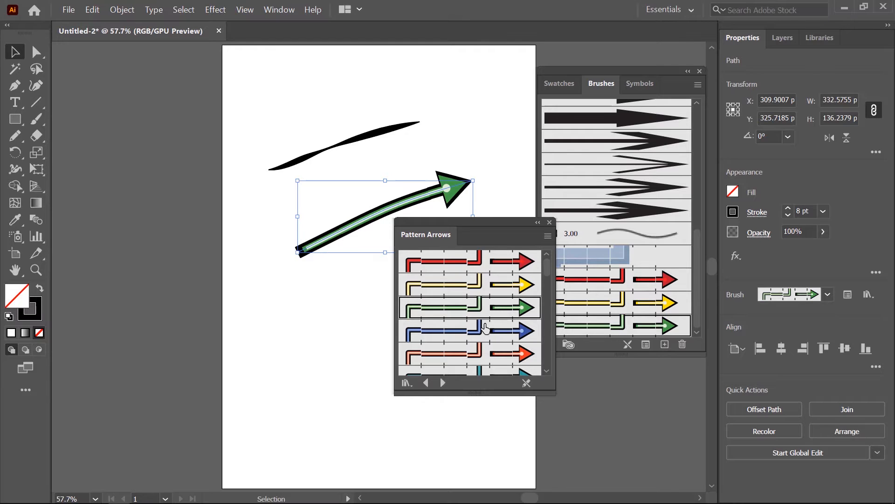
Try the black outlined arrow and the ornamental scrollwork arrow from the Pattern Arrows library on the lower stroke.
scroll(527, 330, "down", 3)
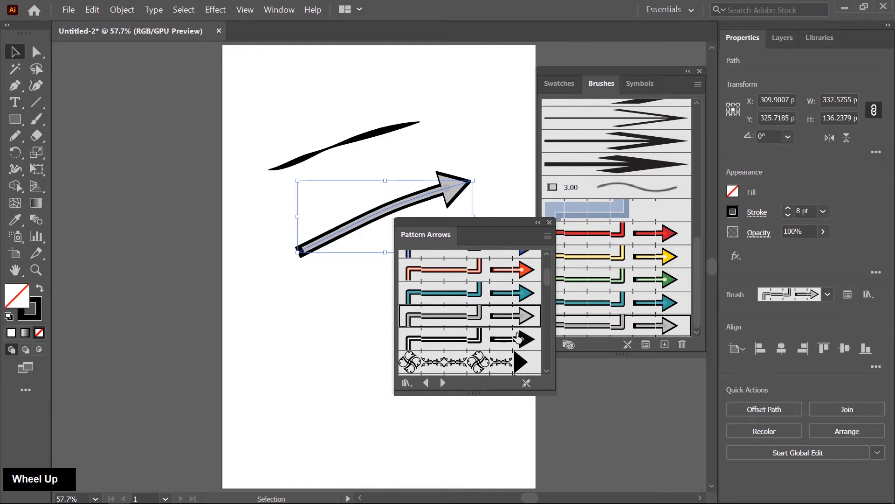
left_click(515, 340)
left_click(493, 363)
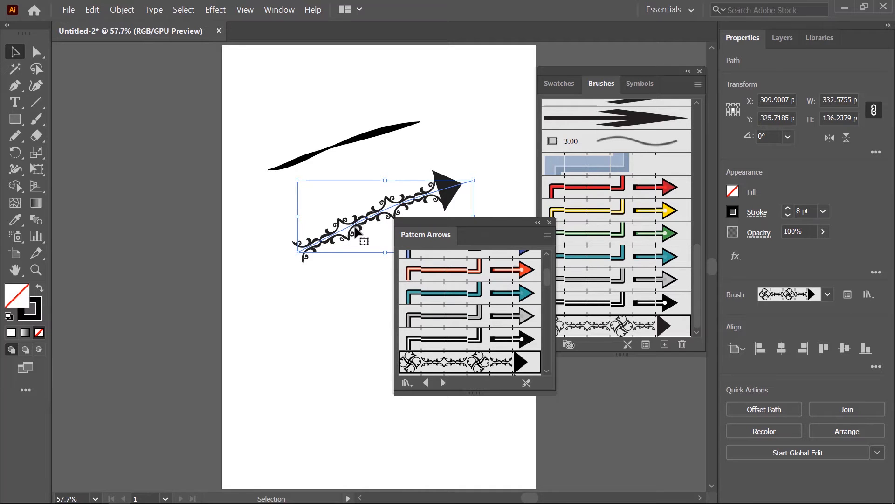
Try the dotted pattern arrow brushes on the lower stroke, including the one with a solid triangular head.
scroll(479, 292, "down", 3)
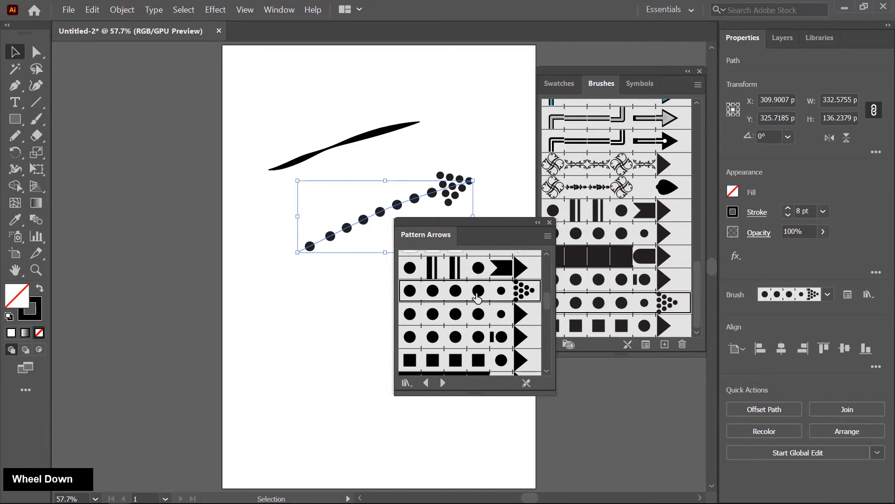
scroll(477, 298, "down", 2)
left_click(472, 303)
Try the dot-and-bar pattern arrow, and finish with the black arrow brush with white chevron notches on the lower stroke.
scroll(475, 309, "down", 4)
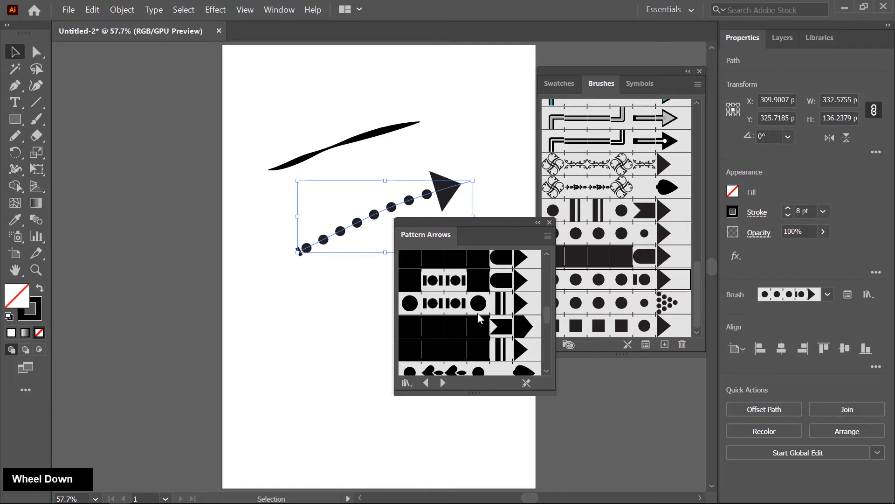
left_click(471, 310)
scroll(474, 320, "down", 3)
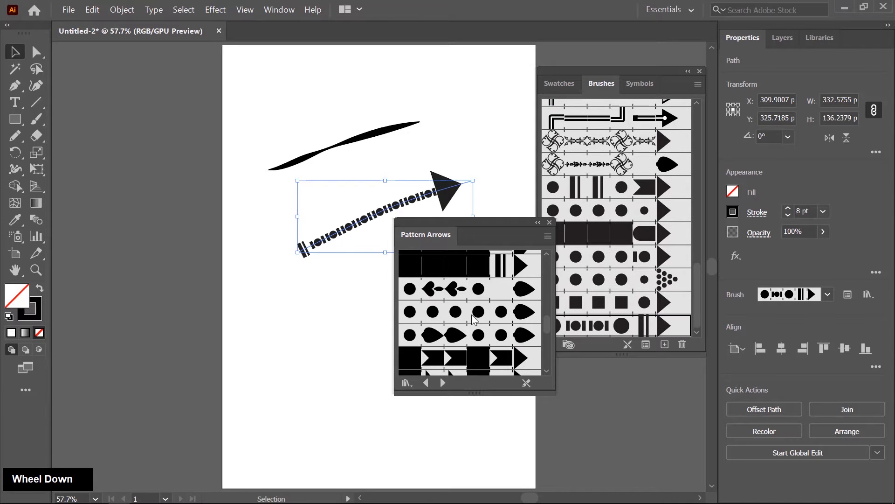
left_click(461, 369)
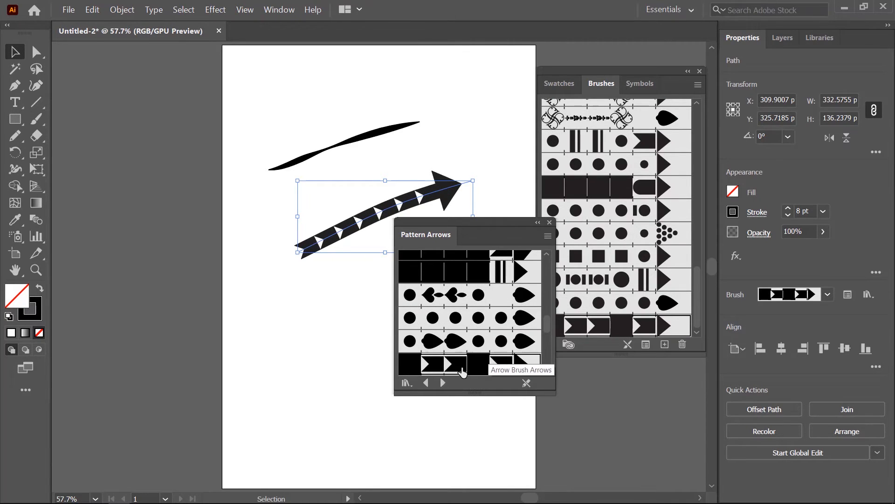
Load the Artistic_Calligraphic brush library and try the 30, 40 and 50 pt. Flat brushes on the lower stroke.
left_click(406, 383)
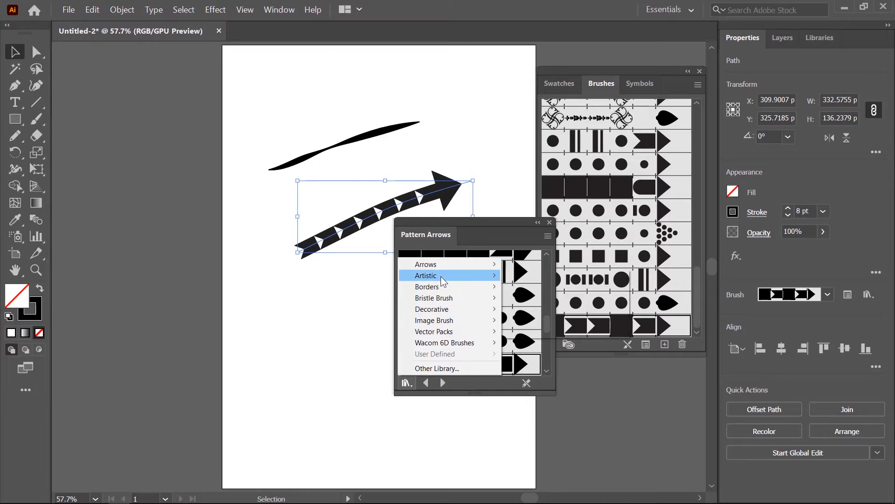
mouse_move(425, 277)
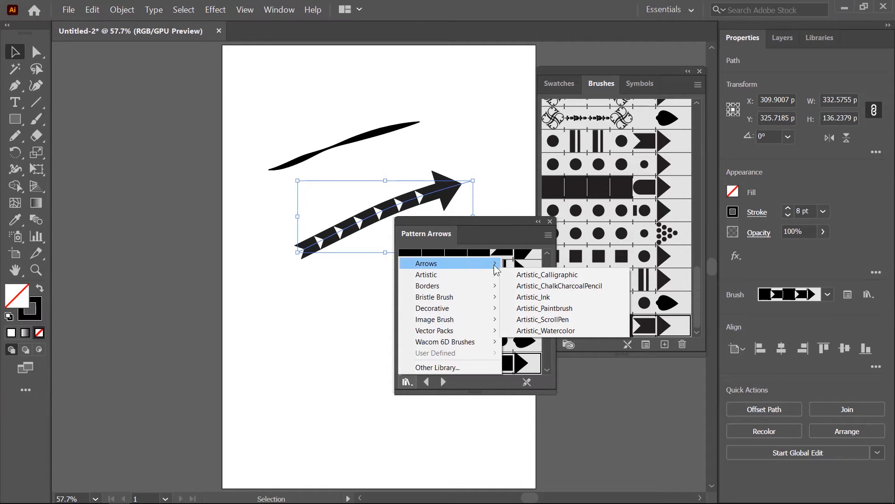
left_click(556, 275)
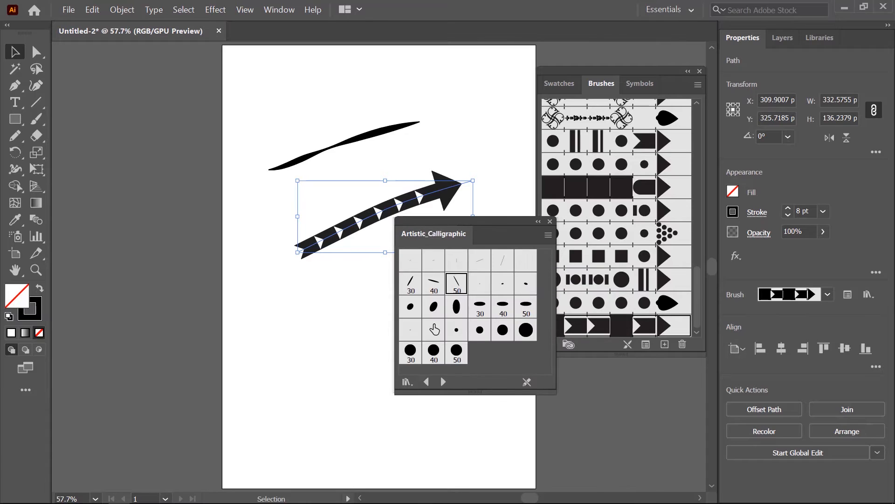
left_click(411, 286)
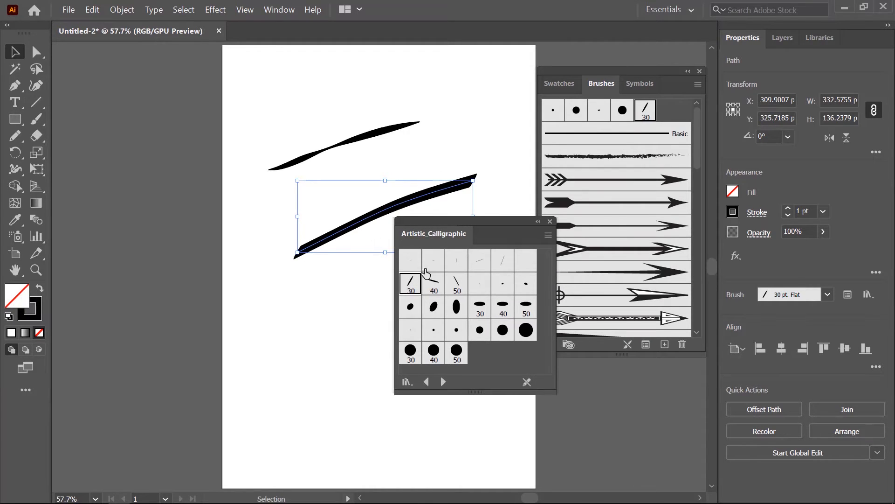
left_click(433, 283)
left_click(456, 284)
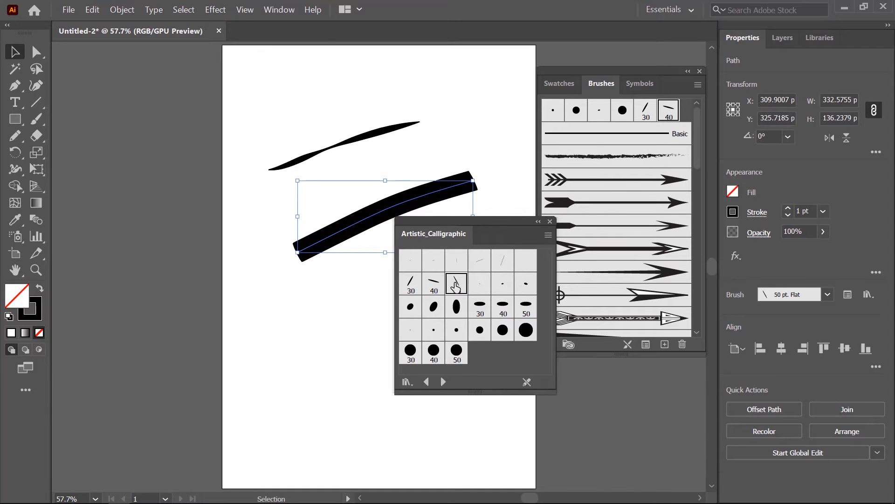
Try the 15 pt. Oval brush, the wider ovals and the round brushes up to 20 pt. Round on the lower stroke.
left_click(433, 306)
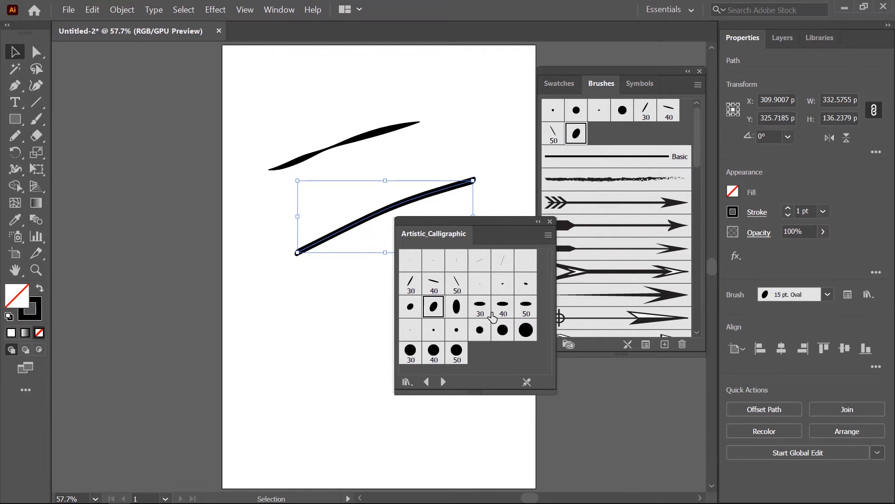
left_click(480, 307)
left_click(503, 330)
left_click(457, 329)
left_click(526, 307)
left_click(526, 329)
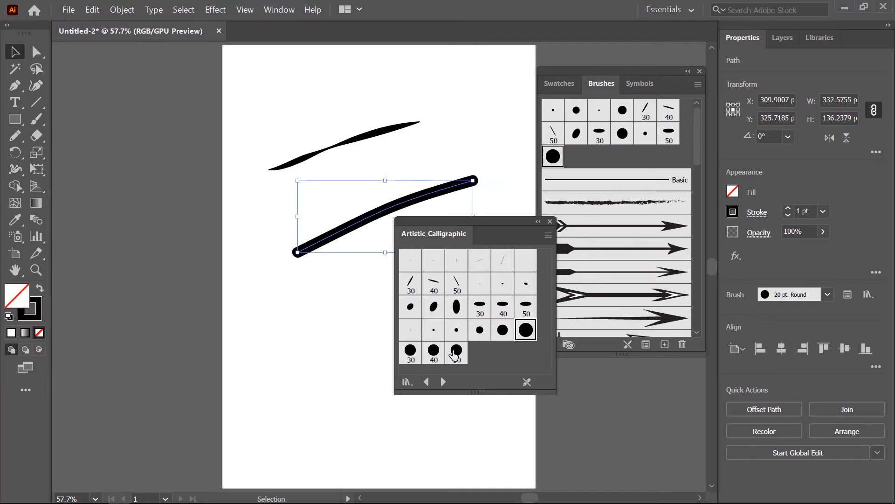
Try the 50, 40 and 30 pt. Round brushes on the lower stroke, and finish with 30 pt. Flat.
left_click(457, 353)
left_click(433, 353)
left_click(410, 353)
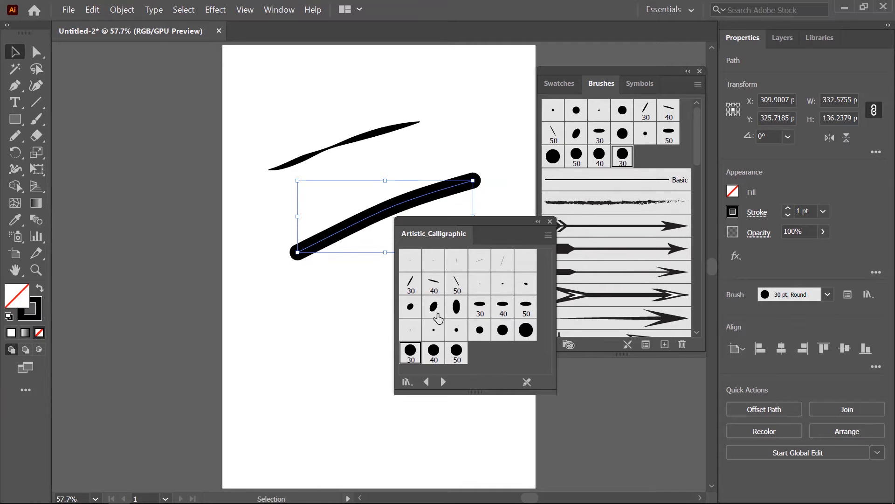
left_click(411, 284)
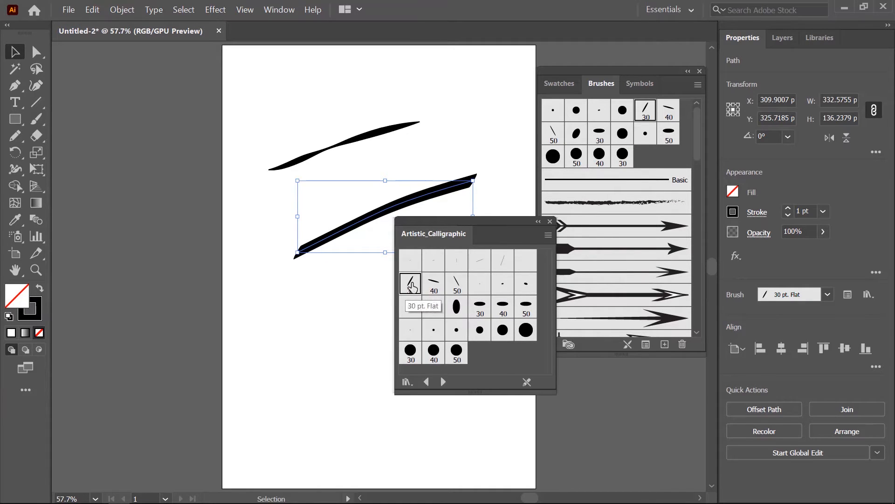
Load the Artistic_ChalkCharcoalPencil library and try its scattered scribble and rough chalk brushes on the lower stroke.
left_click(443, 381)
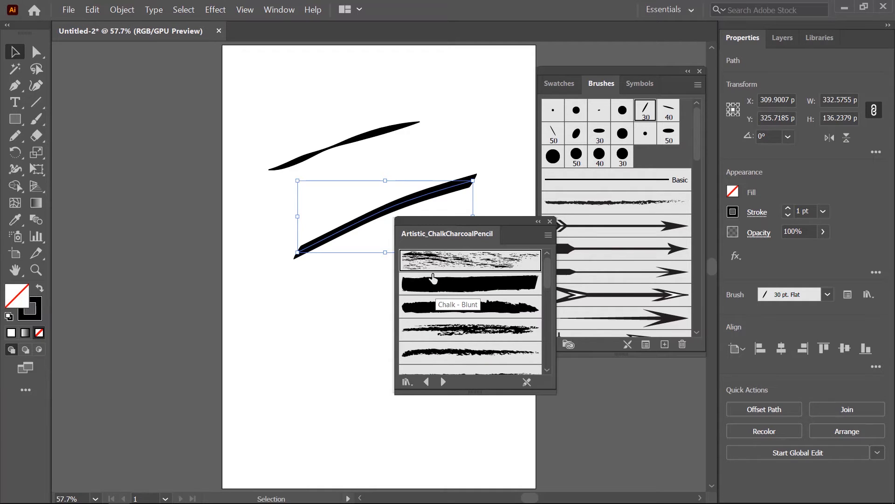
left_click(449, 260)
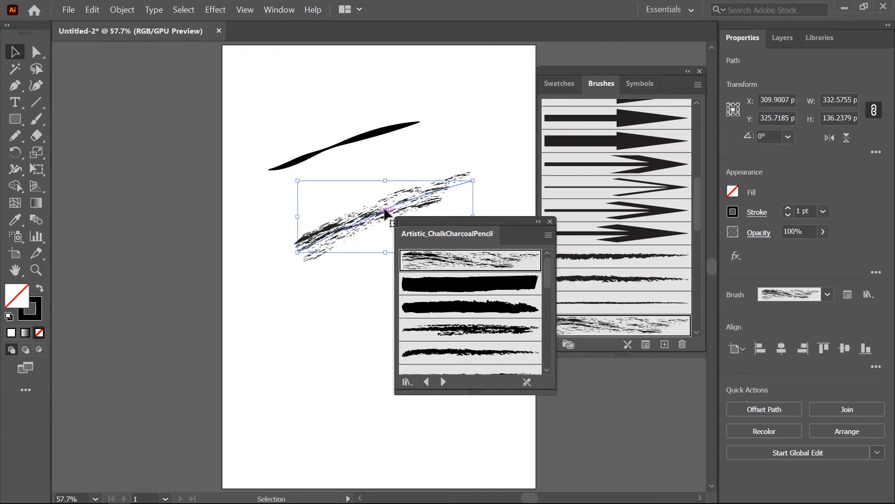
left_click(481, 330)
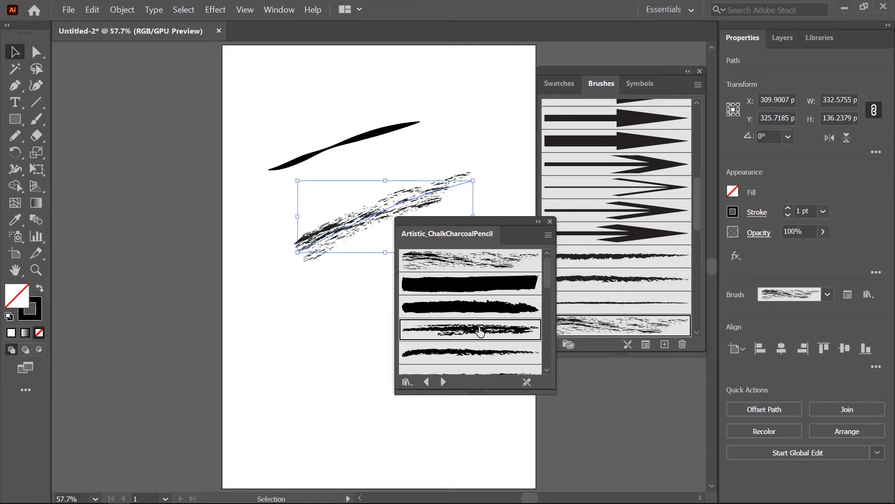
left_click(484, 353)
Try the ragged charcoal brushes further down the library on the lower stroke, and set its weight to 6 pt.
scroll(472, 336, "down", 2)
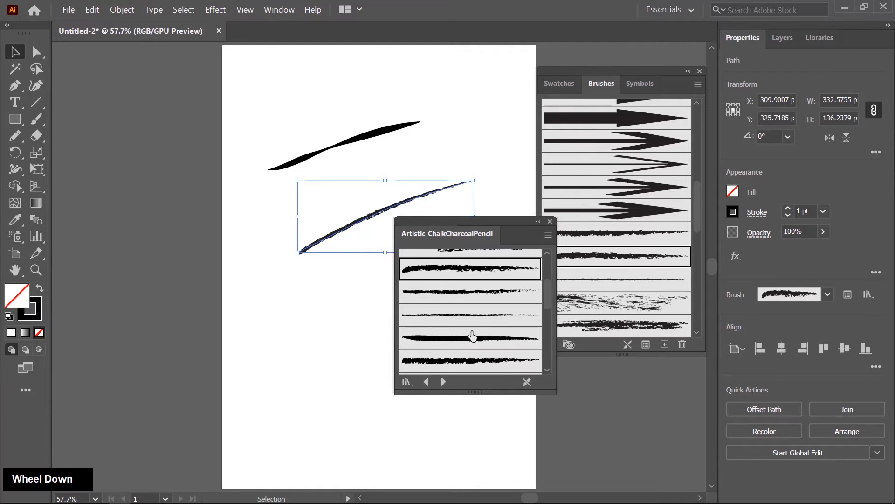
left_click(471, 364)
scroll(485, 319, "down", 3)
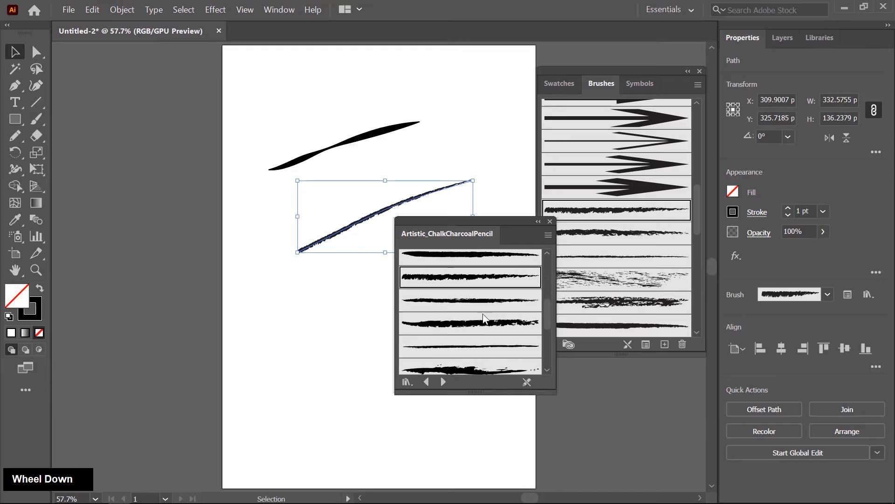
left_click(472, 328)
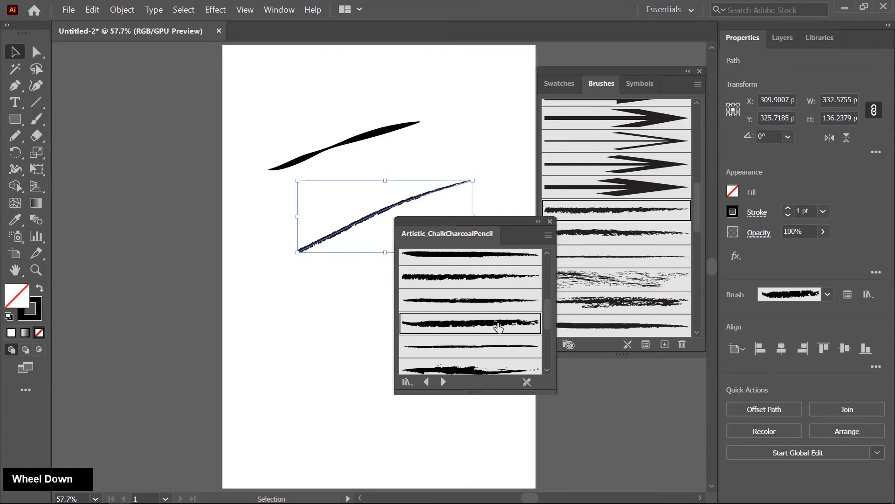
left_click(823, 211)
left_click(839, 302)
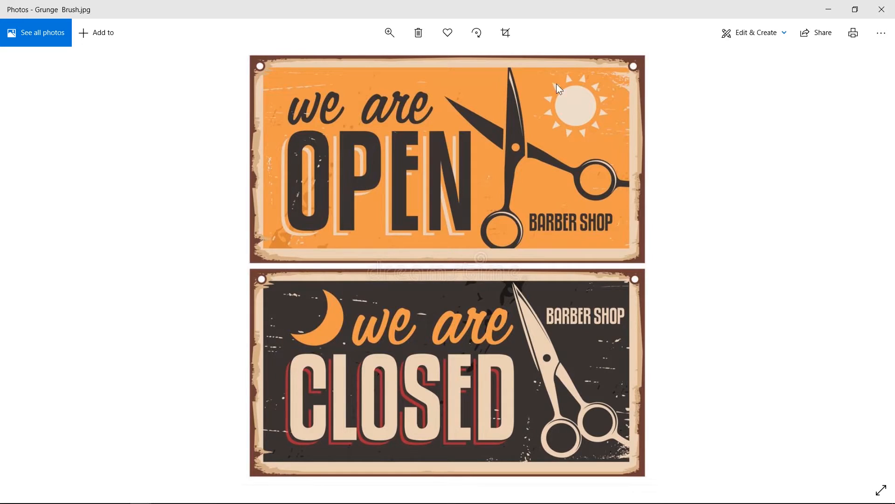
Return from the reference image to Illustrator, load the Grunge brushes vector pack and apply its last brush to the lower stroke.
left_click(830, 9)
left_click(575, 429)
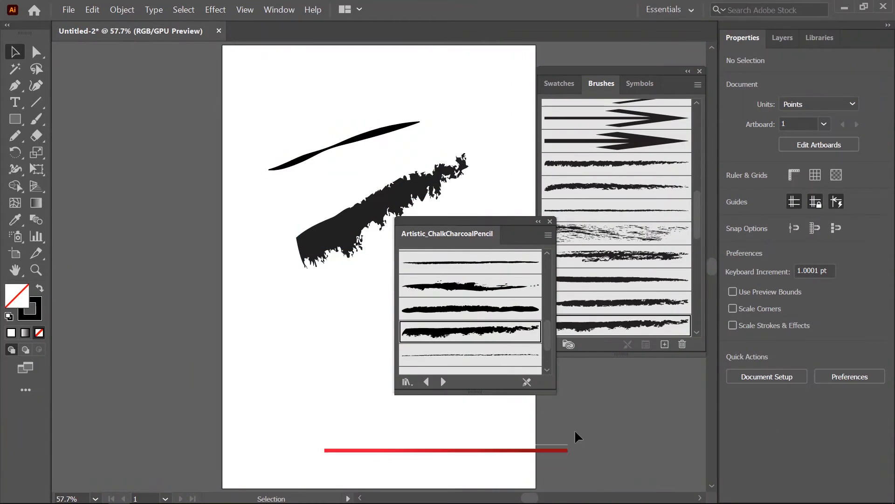
left_click(406, 382)
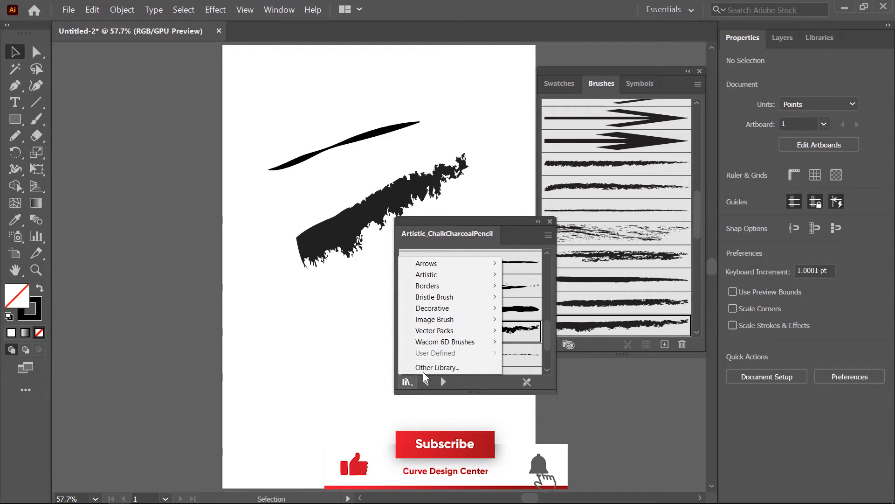
mouse_move(437, 332)
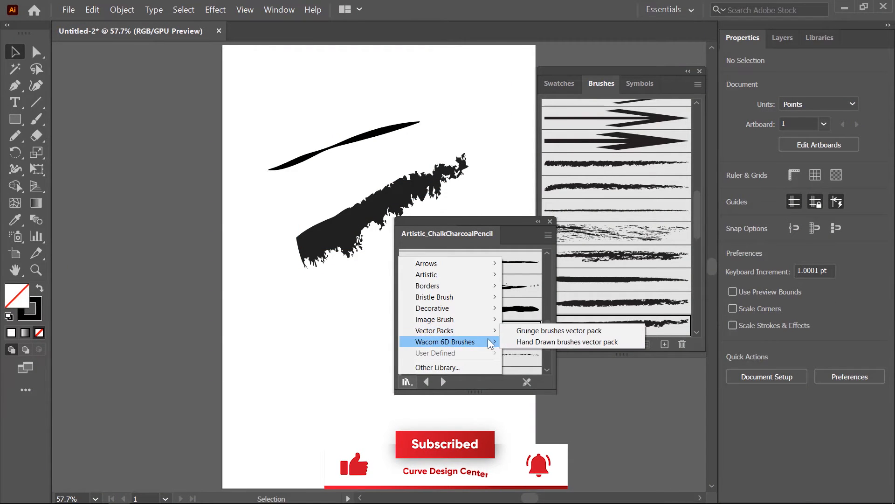
left_click(527, 332)
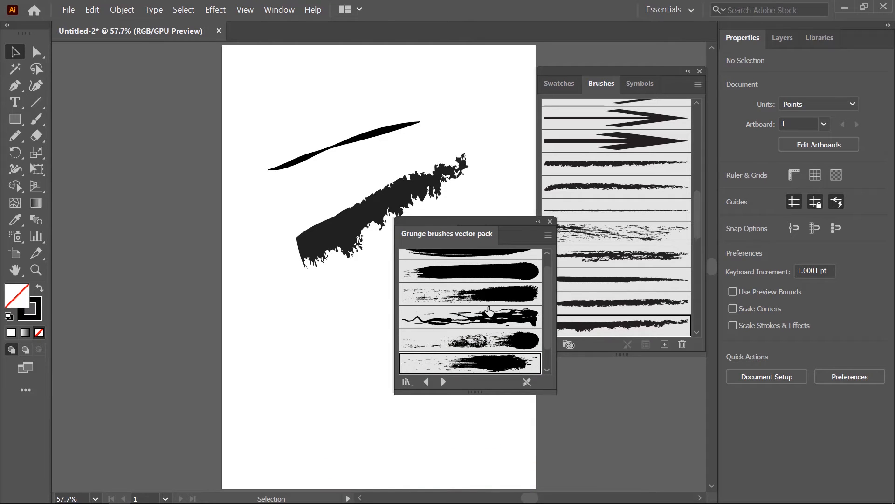
scroll(489, 308, "down", 1)
left_click(487, 364)
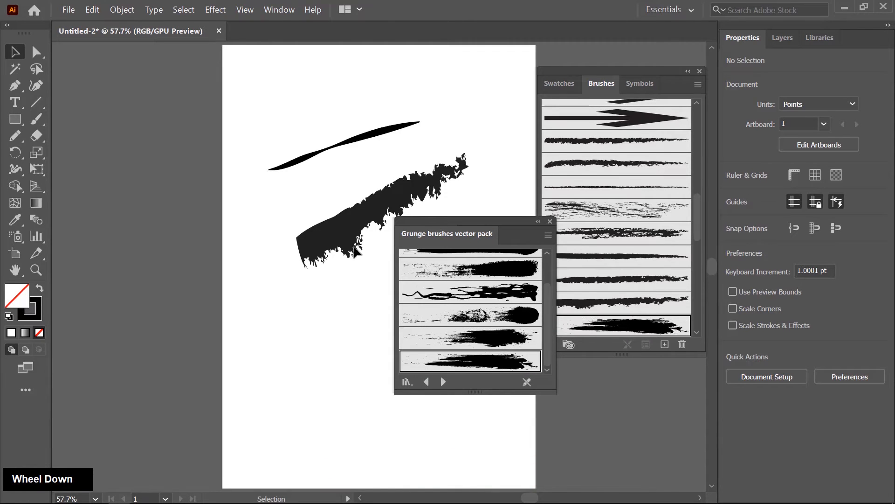
left_click(482, 336)
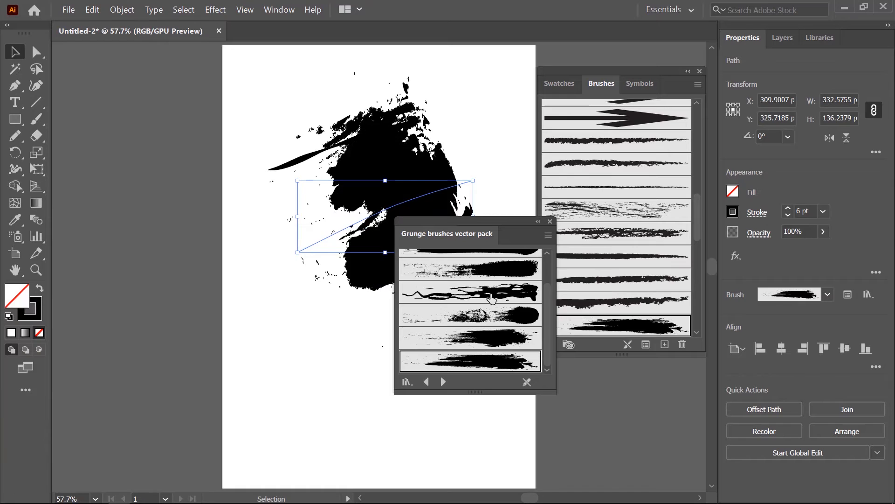
Try the tangled-line, streaky, solid round-ended and dry fading brushes from the Grunge brushes vector pack on the lower stroke.
left_click(487, 294)
scroll(493, 346, "up", 1)
left_click(465, 264)
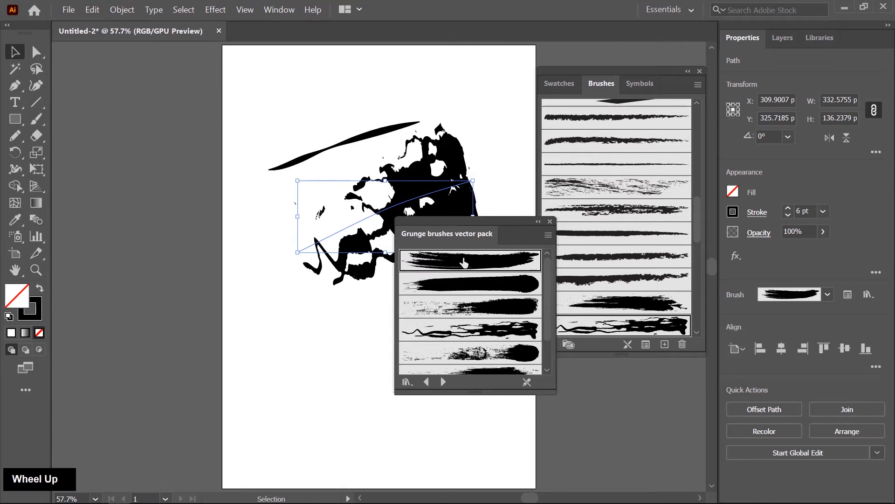
left_click(472, 284)
left_click(476, 308)
left_click(475, 326)
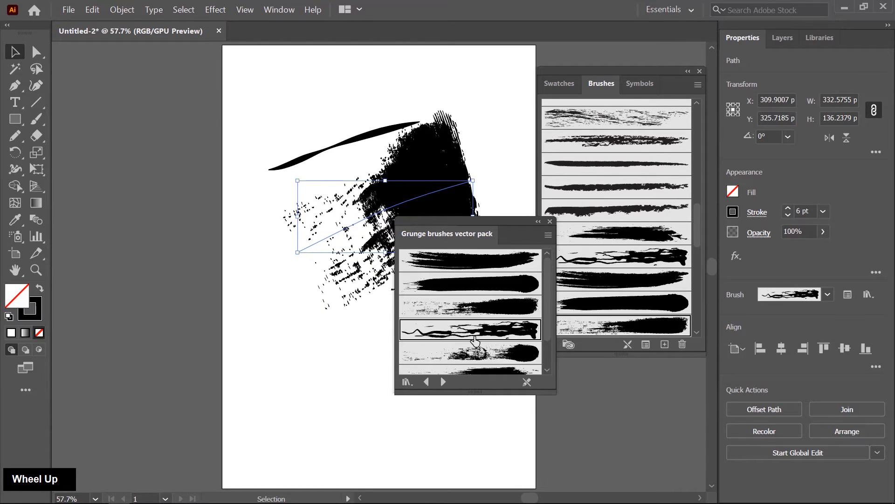
Try the speckled round-ended and frayed grunge brushes, and finish with the pack's last pointed dry brush on the lower stroke.
left_click(485, 349)
scroll(493, 338, "down", 1)
left_click(493, 337)
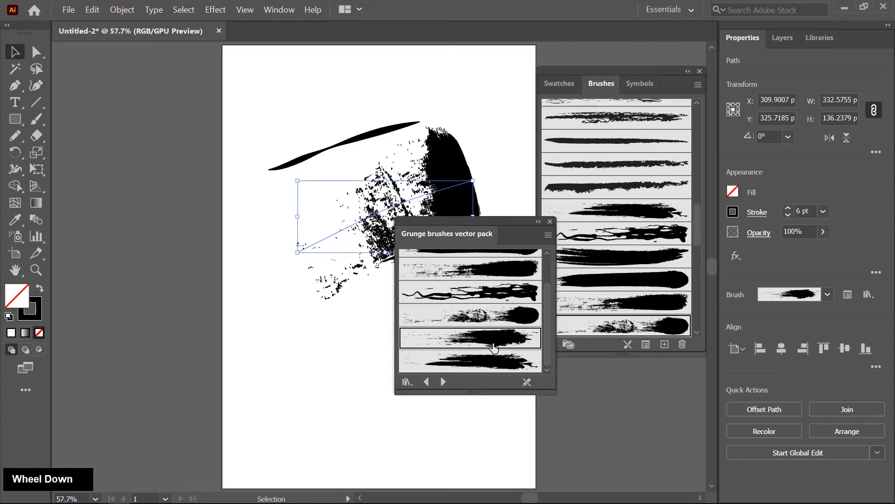
left_click(489, 359)
Load the Hand Drawn brushes vector pack and try its zigzag scribble and parallel-line brushes on the lower stroke.
left_click(408, 385)
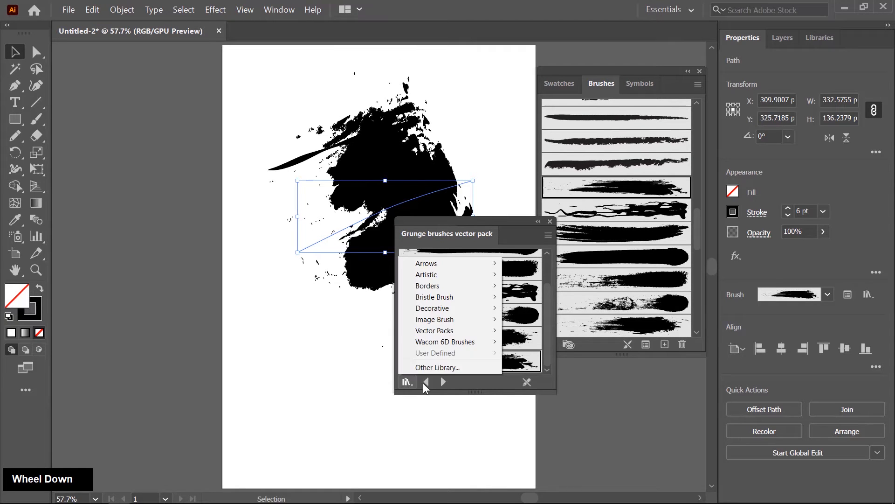
mouse_move(468, 330)
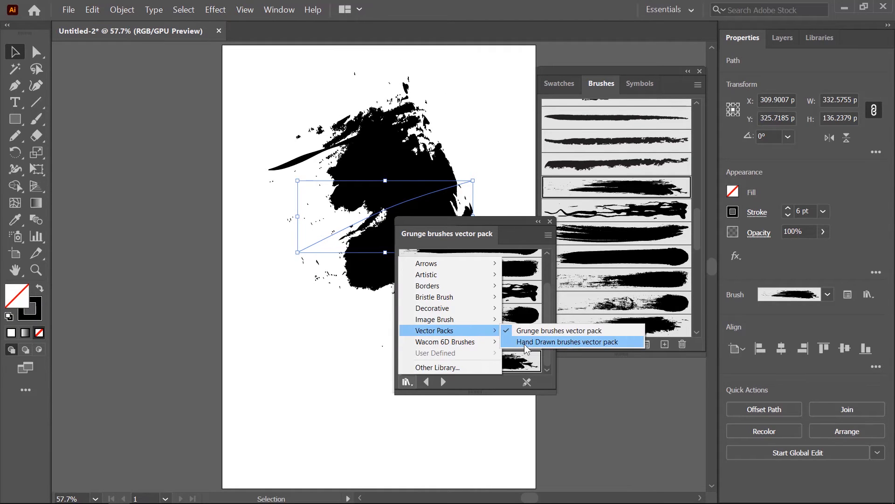
left_click(525, 342)
scroll(488, 325, "down", 2)
left_click(487, 320)
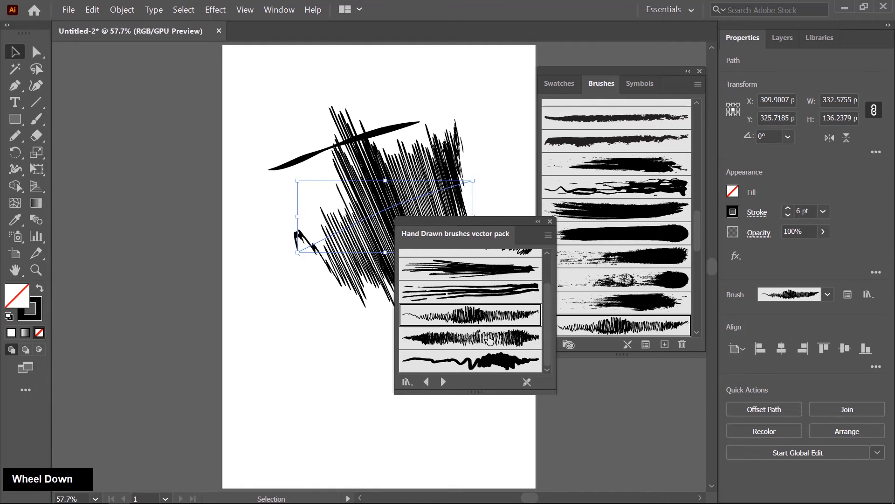
left_click(489, 336)
left_click(469, 275)
left_click(460, 289)
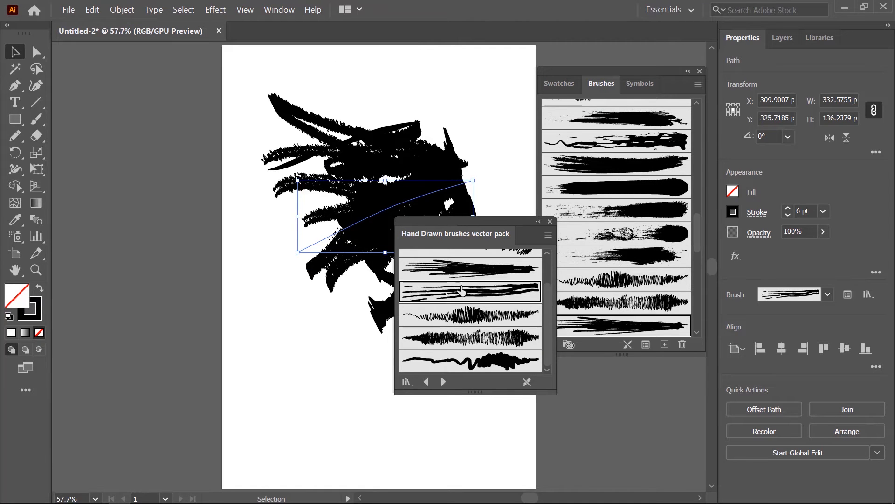
Try the thin wavy and rough marker brushes, and finish with the pack's last curly scribble brush on the lower stroke.
scroll(479, 305, "up", 2)
left_click(467, 280)
left_click(467, 262)
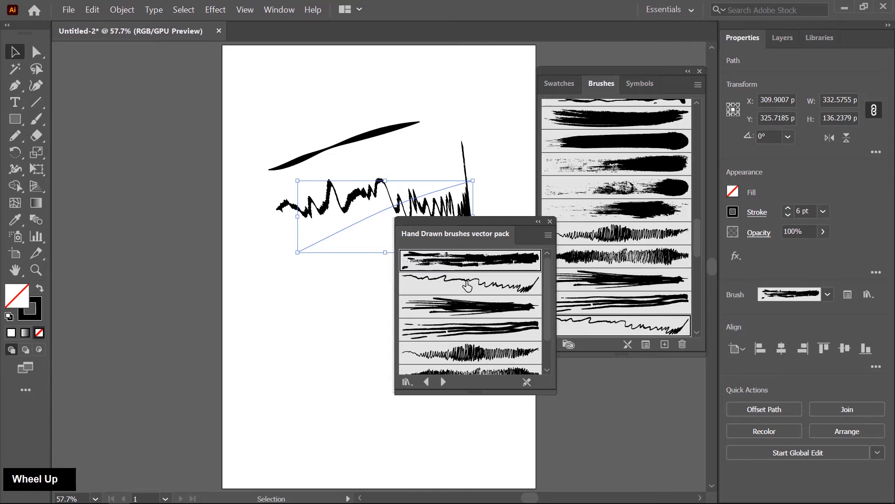
scroll(484, 333, "down", 2)
left_click(481, 360)
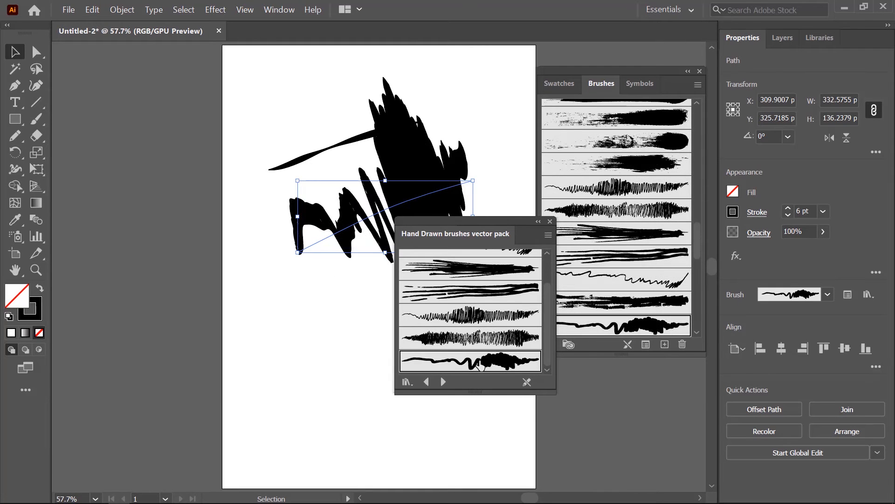
left_click(407, 382)
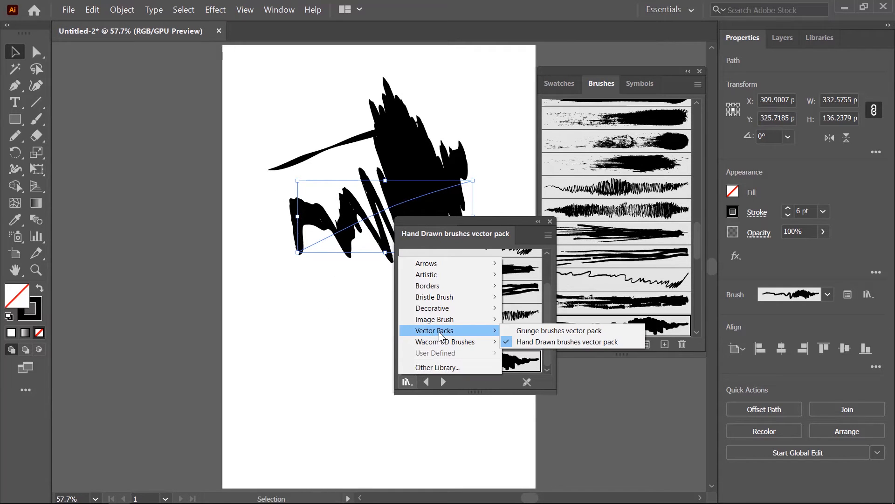
mouse_move(432, 278)
left_click(471, 234)
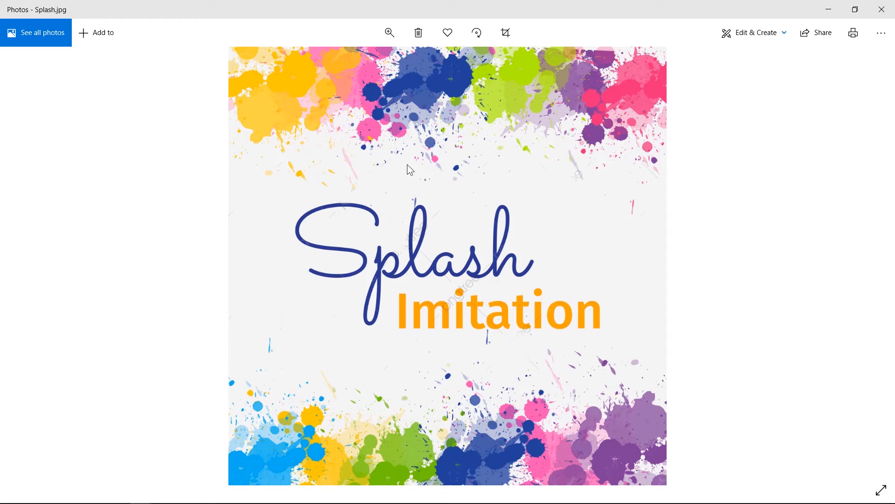
scroll(407, 165, "down", 1)
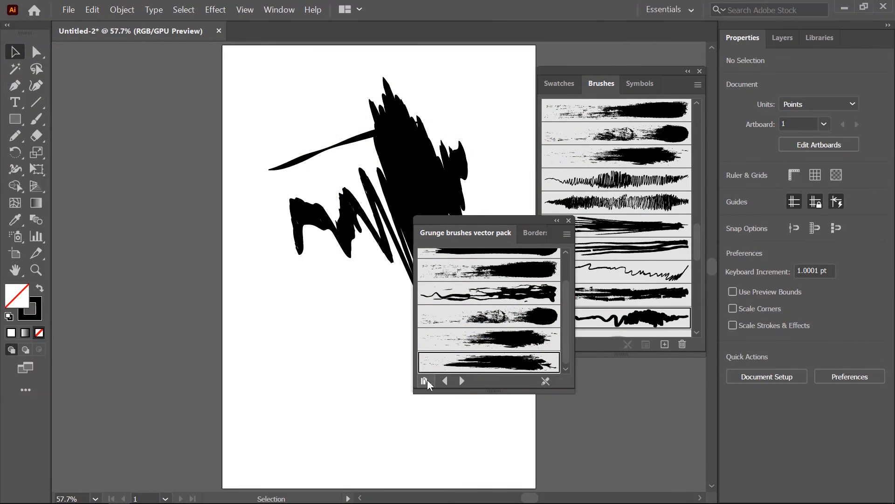
Load the Decorative_Banners and Seals brush library and delete all the existing strokes from the artboard.
left_click(425, 381)
mouse_move(463, 309)
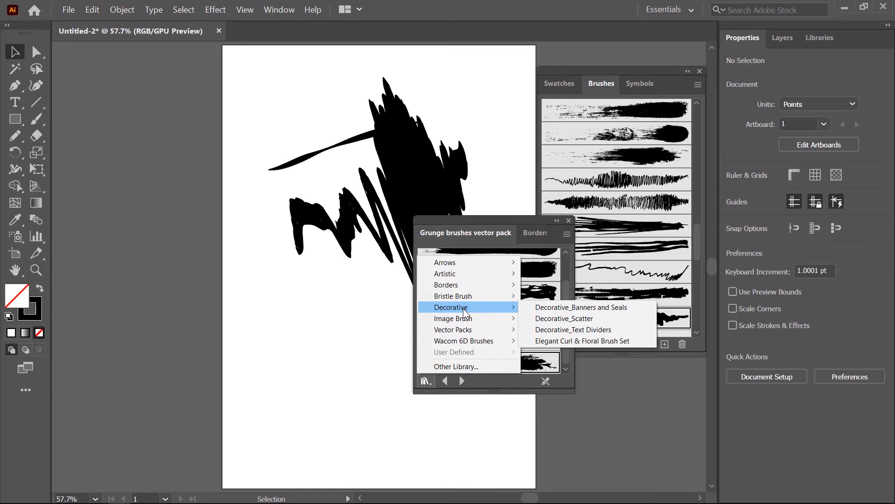
left_click(565, 309)
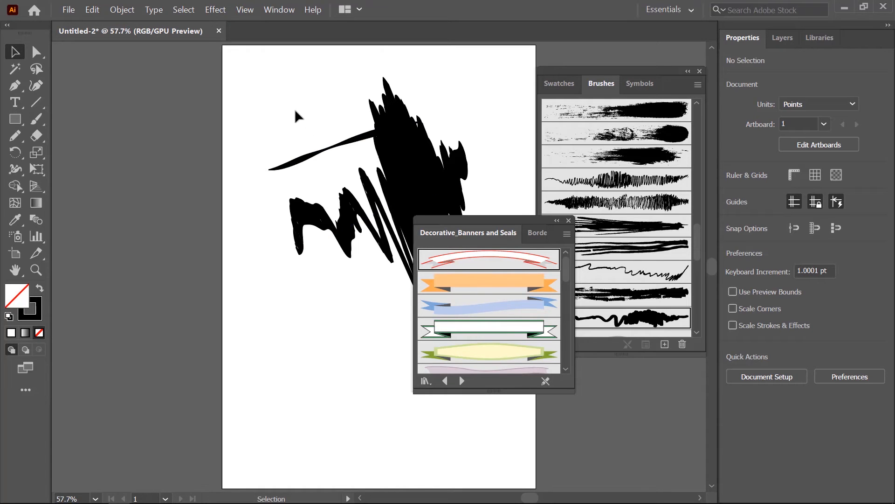
mouse_move(290, 106)
left_mouse_down()
mouse_move(360, 257)
mouse_move(345, 259)
left_mouse_up()
key("Delete")
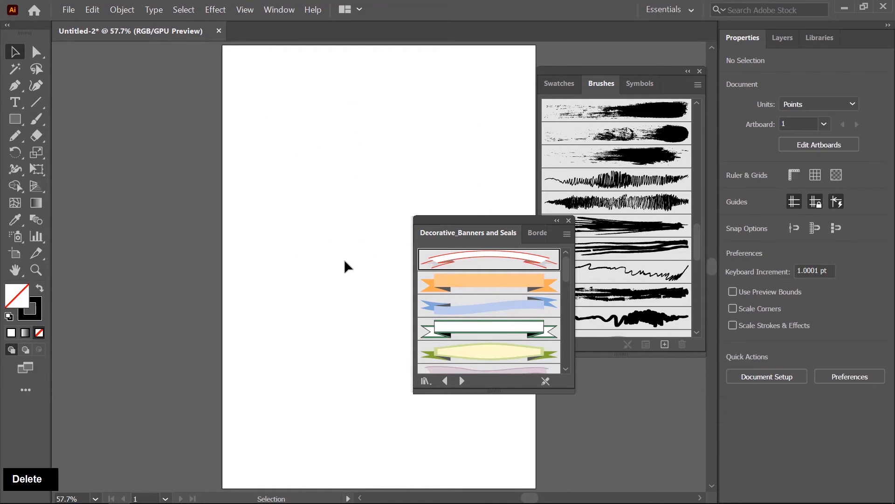
Paint an arched stroke about 268 pt wide and a rising stroke about 225 pt wide below it with the Paintbrush.
left_click(36, 119)
mouse_move(287, 171)
left_mouse_down()
mouse_move(389, 119)
mouse_move(433, 129)
left_mouse_up()
left_click_drag(292, 270, 409, 206)
Apply the red-outlined arched banner brush to the upper stroke and the blue wavy banner brush to the lower stroke.
left_click(24, 51)
left_click_drag(320, 93, 360, 149)
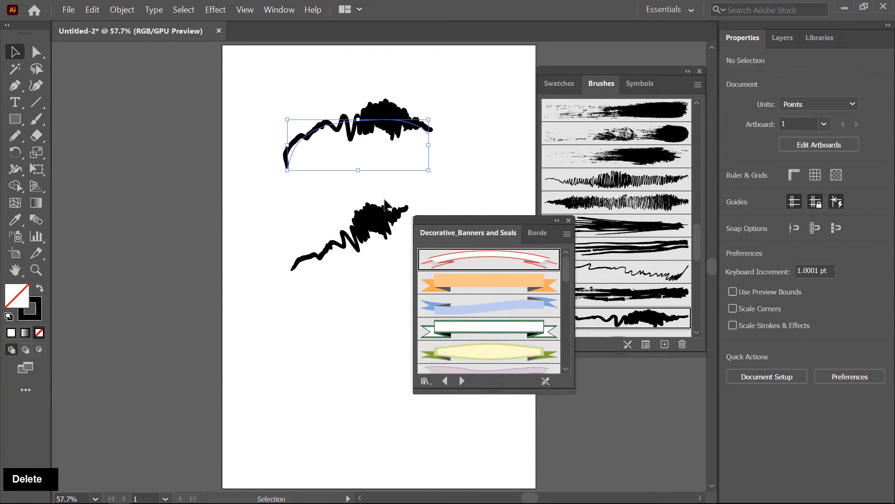
left_click(480, 270)
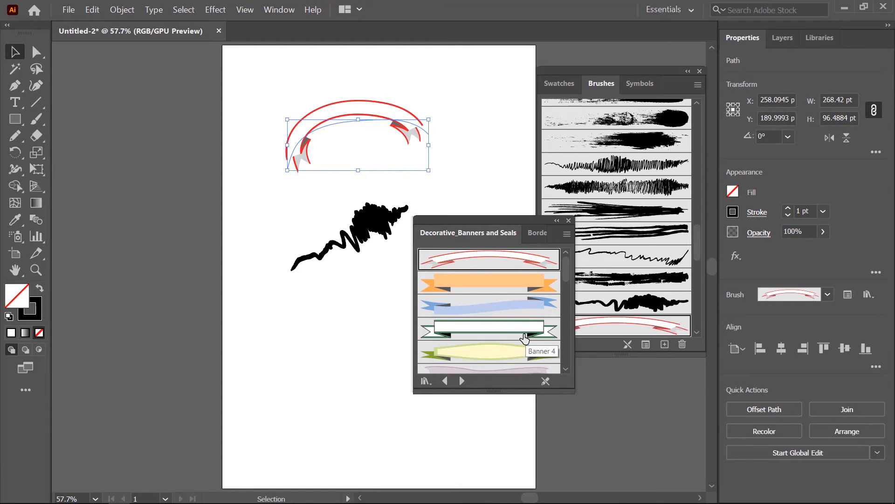
left_click(317, 154)
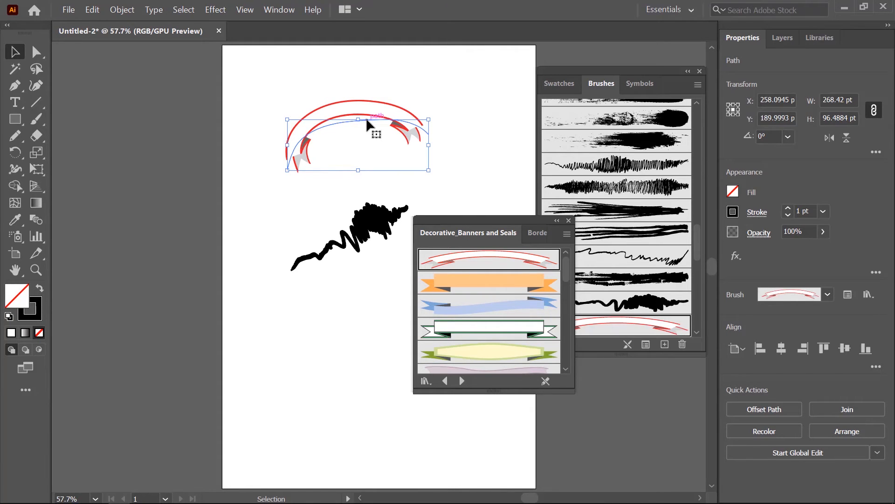
mouse_move(300, 209)
left_mouse_down()
mouse_move(358, 275)
mouse_move(369, 303)
left_mouse_up()
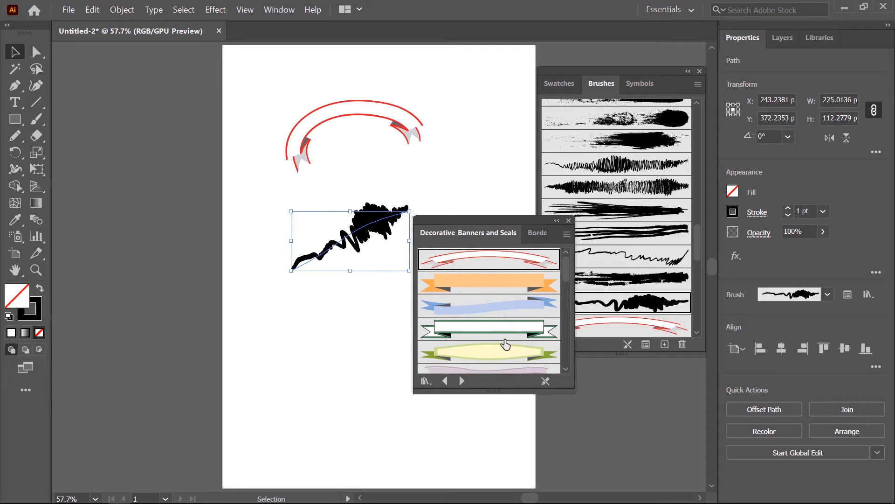
left_click(488, 308)
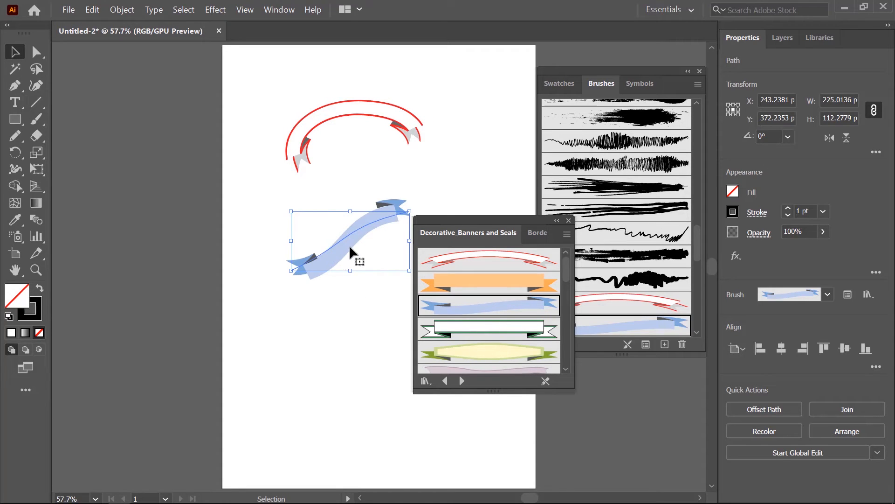
key("ctrl+z")
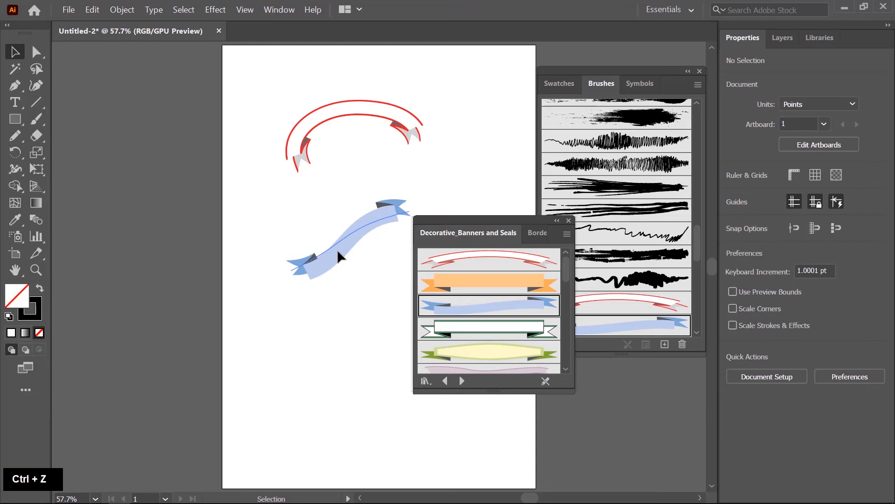
Scale the blue banner up to about 287 by 155 pt and rotate it to about 344° beneath the red banner.
left_click(337, 249)
left_click_drag(411, 209, 442, 189)
left_click_drag(354, 233, 331, 210)
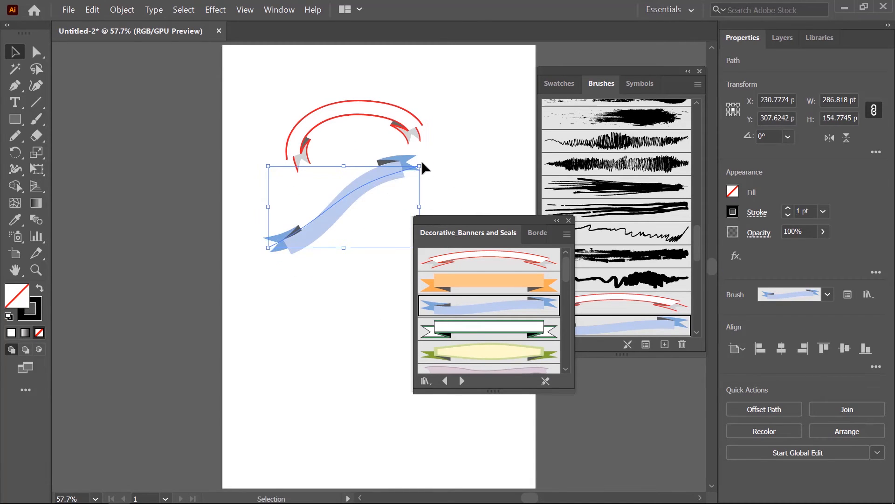
left_click_drag(426, 161, 460, 180)
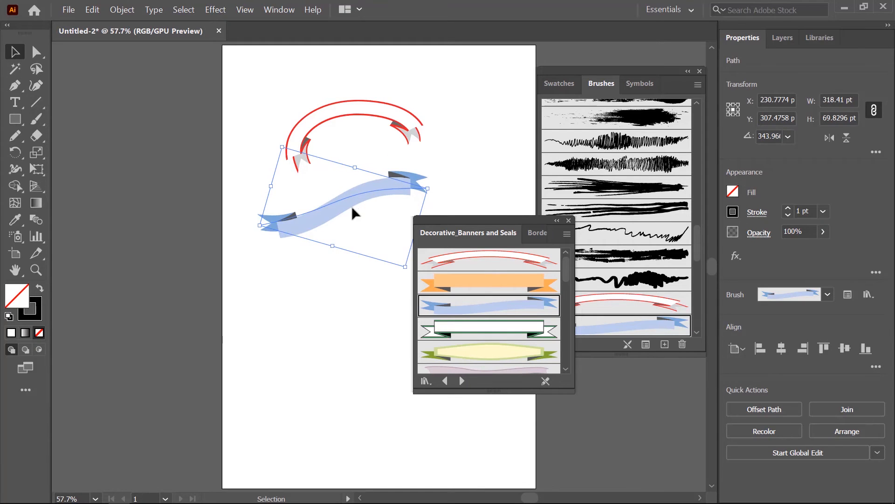
left_click_drag(353, 213, 348, 225)
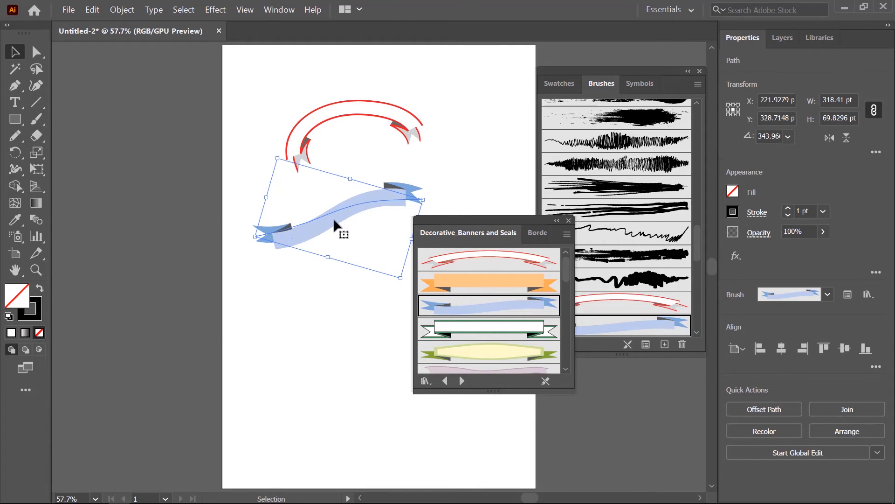
Paint a short diagonal stroke about 115 by 104 pt below the blue banner and give it the green starburst seal brush.
scroll(496, 305, "down", 2)
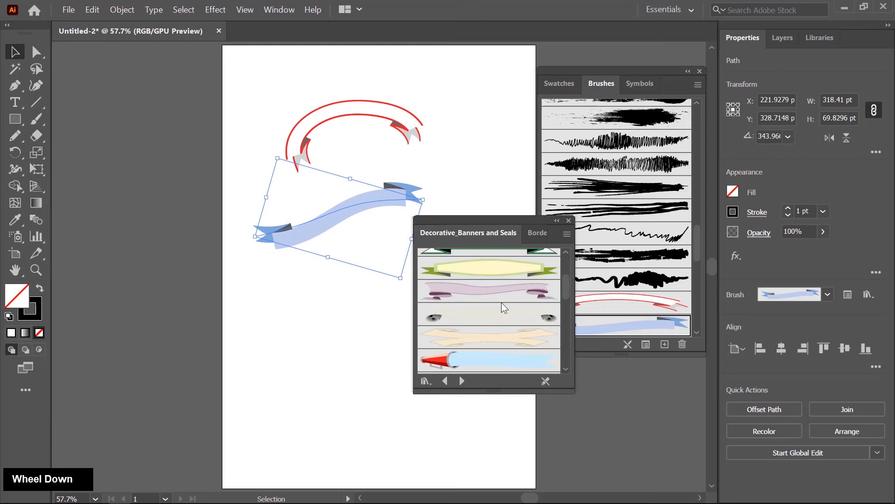
scroll(491, 293, "up", 2)
scroll(486, 274, "down", 4)
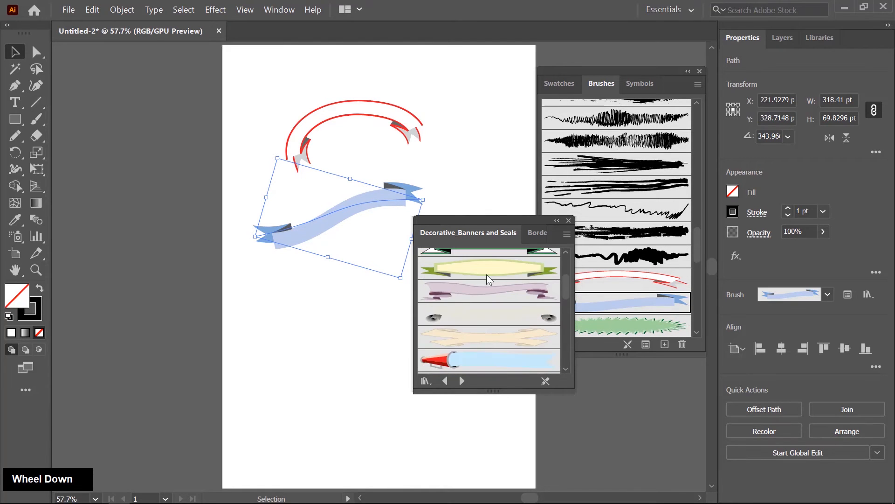
scroll(486, 274, "down", 2)
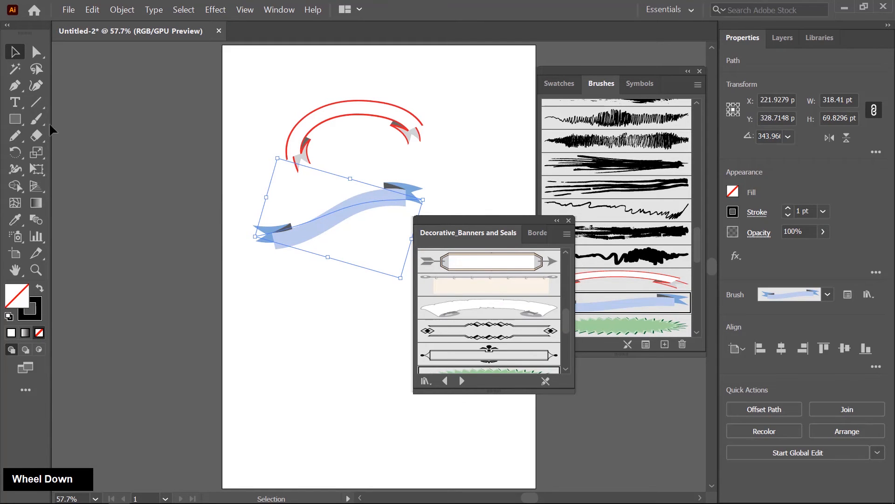
left_click(36, 118)
left_click_drag(266, 318, 323, 366)
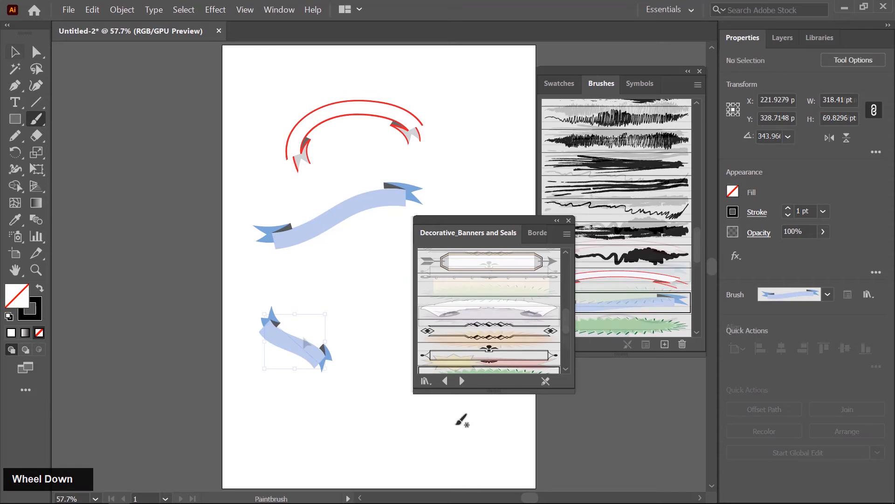
key("v")
left_click(478, 299)
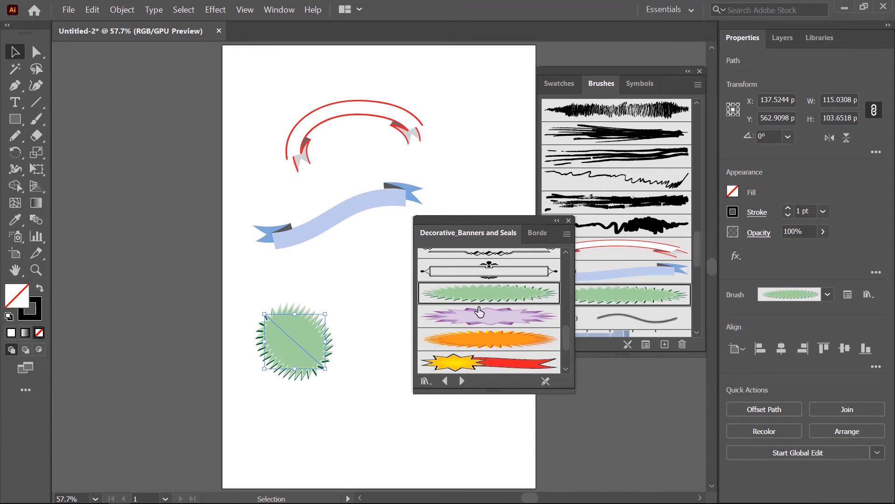
Try the purple and orange starburst seal brushes on the short stroke and return it to the green one.
left_click(478, 315)
left_click(478, 339)
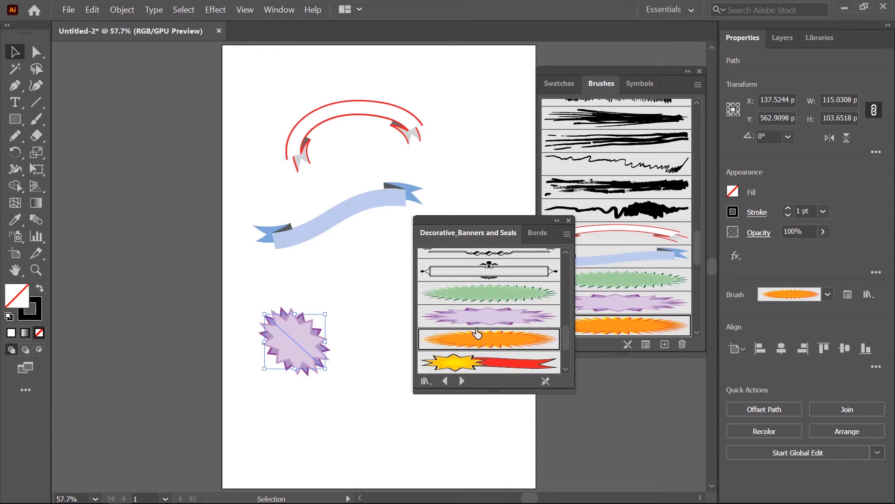
left_click(480, 298)
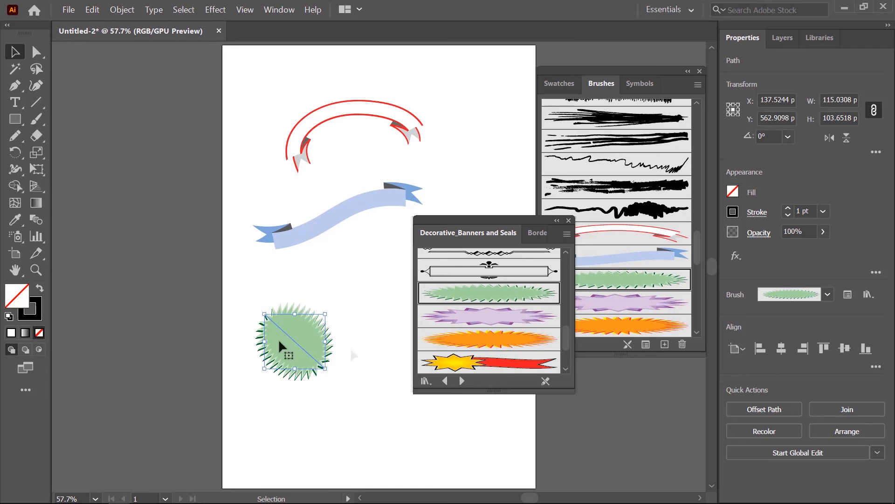
key("ctrl+z")
Try the yellow-and-red award ribbon, speech balloon and thought balloon brushes on the short stroke.
scroll(498, 322, "down", 2)
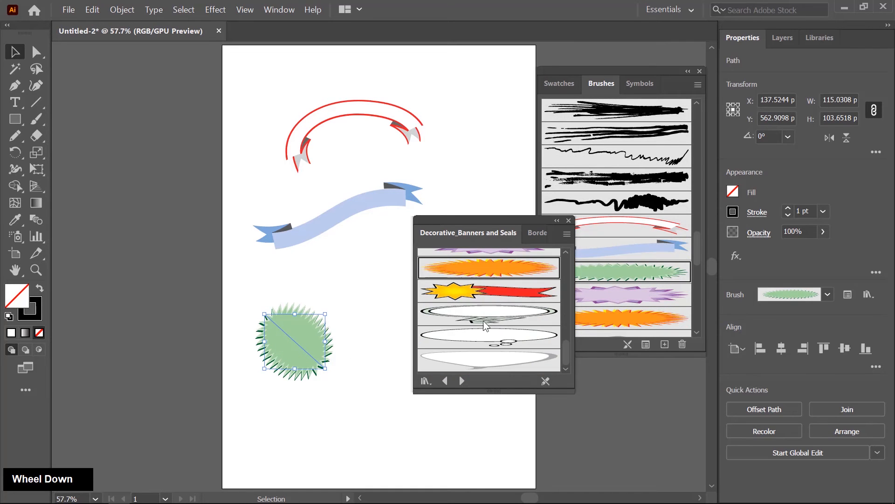
left_click(477, 295)
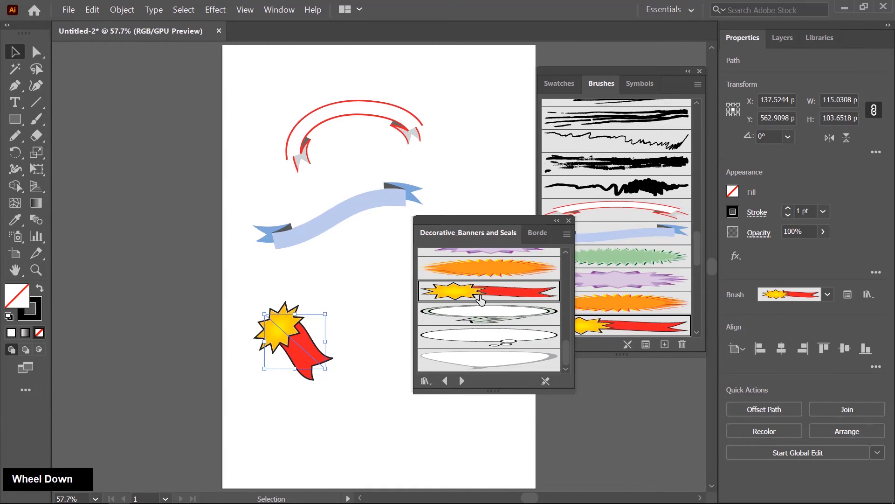
left_click(488, 314)
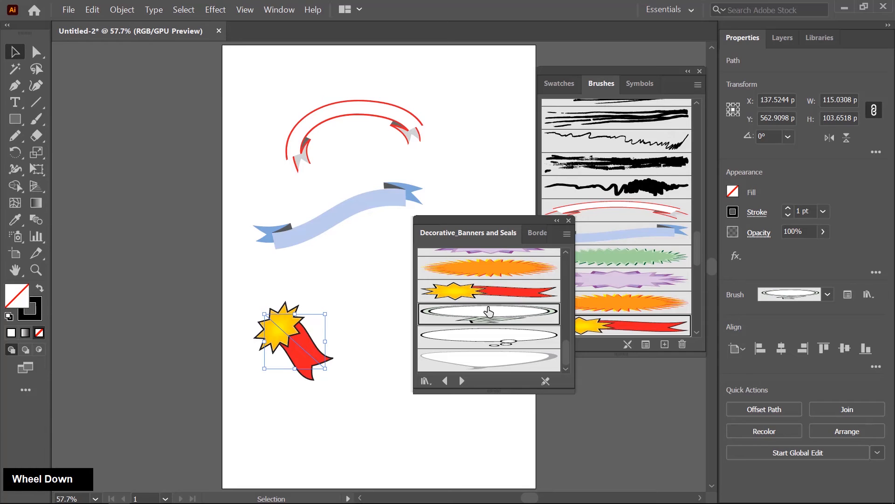
left_click(502, 338)
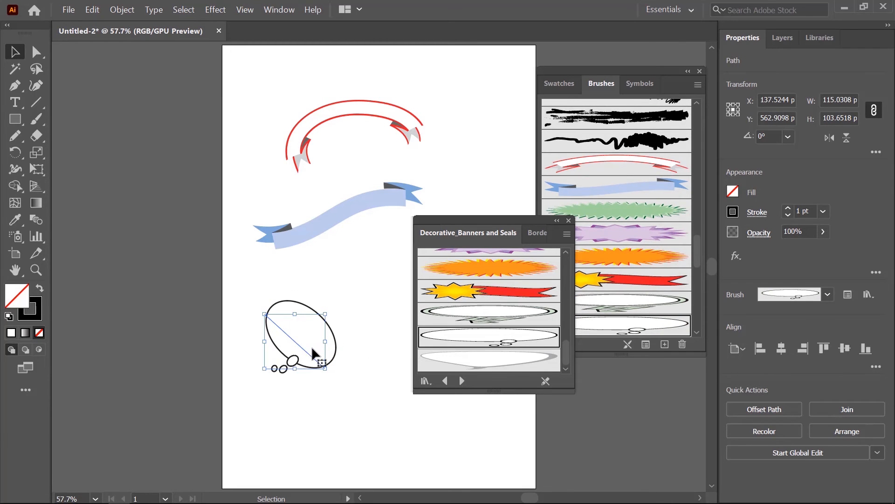
key("ctrl+z")
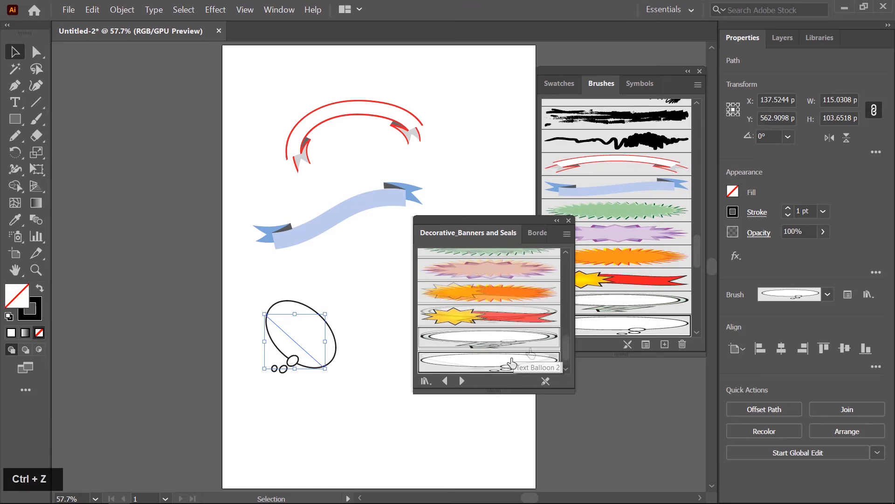
Load the Decorative_Scatter library and try its orange, purple, cube, blue cylinder and red pyramid brushes on the short stroke.
left_click(462, 379)
left_click(435, 261)
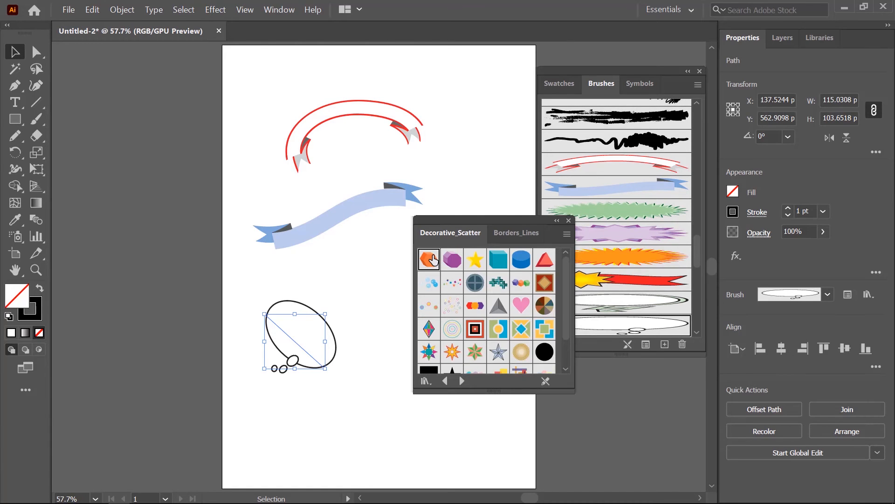
left_click(452, 260)
left_click(521, 259)
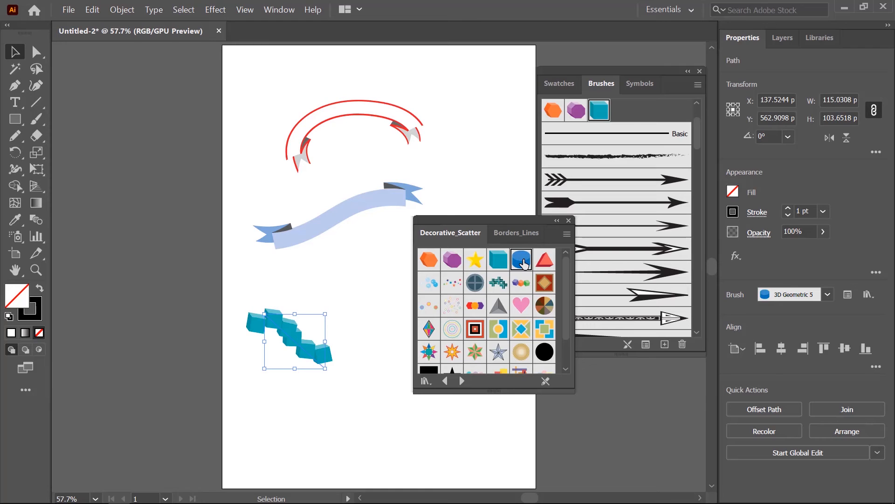
left_click(544, 260)
Try the Cross in Circle, teal crosses, coloured balls, Diamond in Square, segmented wheel and Hearts scatter brushes on the short stroke.
left_click(480, 285)
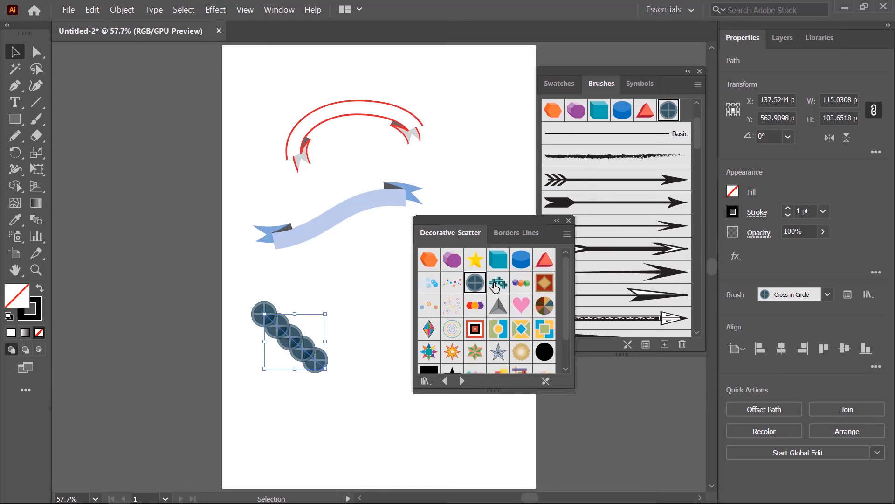
left_click(498, 283)
left_click(521, 282)
left_click(544, 282)
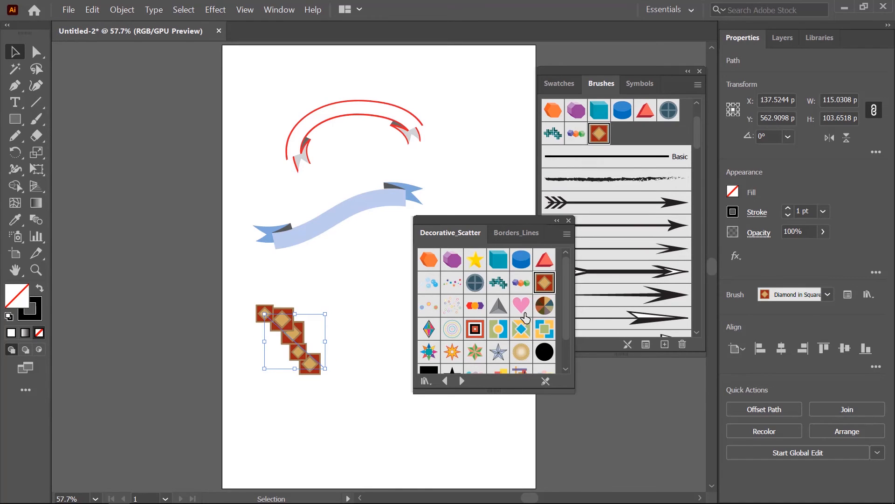
left_click(544, 305)
double_click(520, 305)
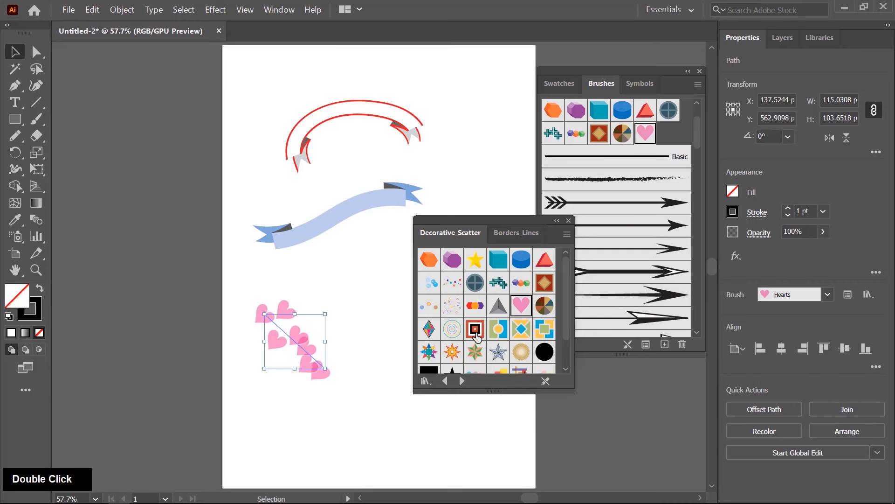
Try the nested squares, multicoloured diamond, Star 2, 16pt. Star and green sparkle scatter brushes on the short stroke, finishing with Snowflake.
left_click(475, 330)
left_click(430, 331)
left_click(442, 353)
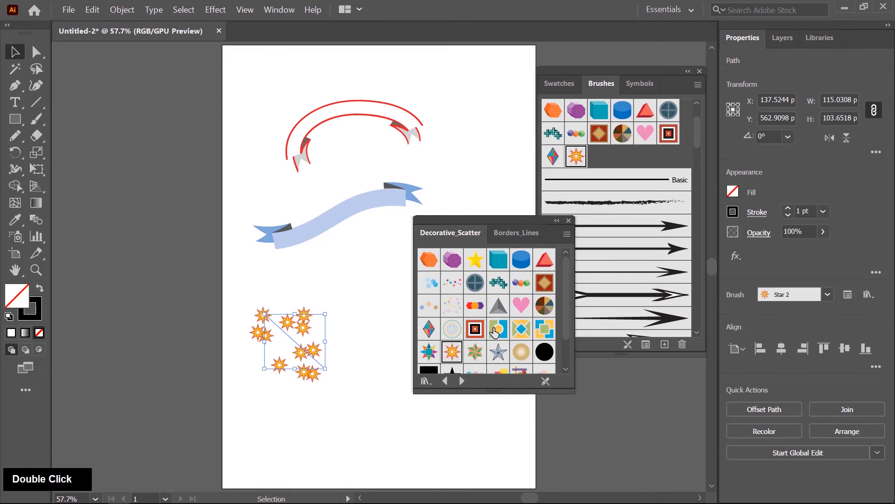
scroll(503, 326, "down", 2)
left_click(428, 360)
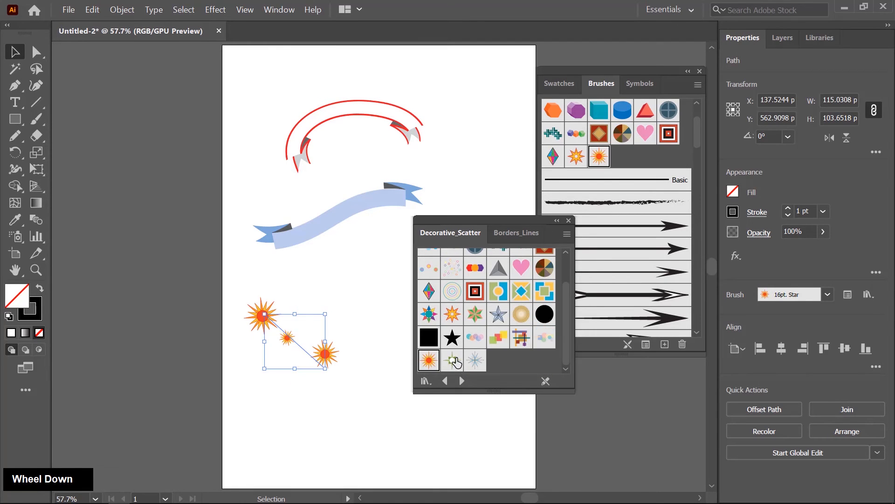
left_click(452, 359)
left_click(475, 360)
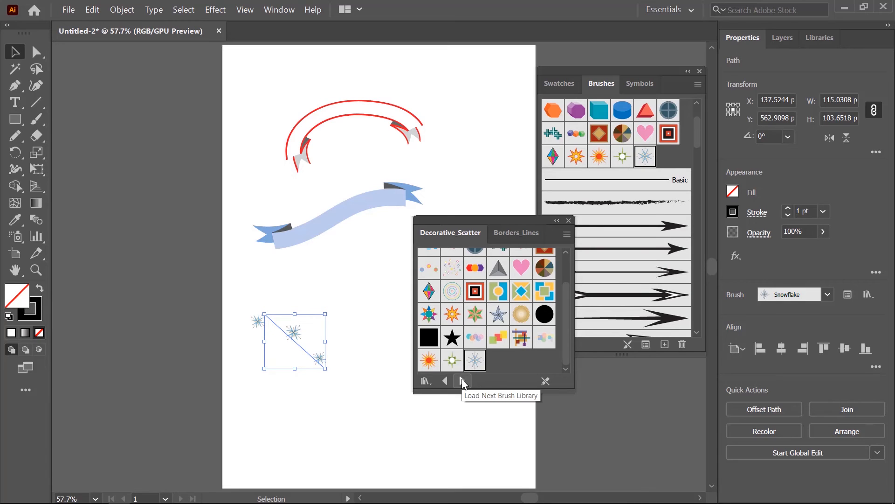
Load the Decorative_Text Dividers library and try its green-and-coral divider on the short stroke, finishing with the purple swirl divider.
left_click(462, 381)
scroll(493, 295, "up", 2)
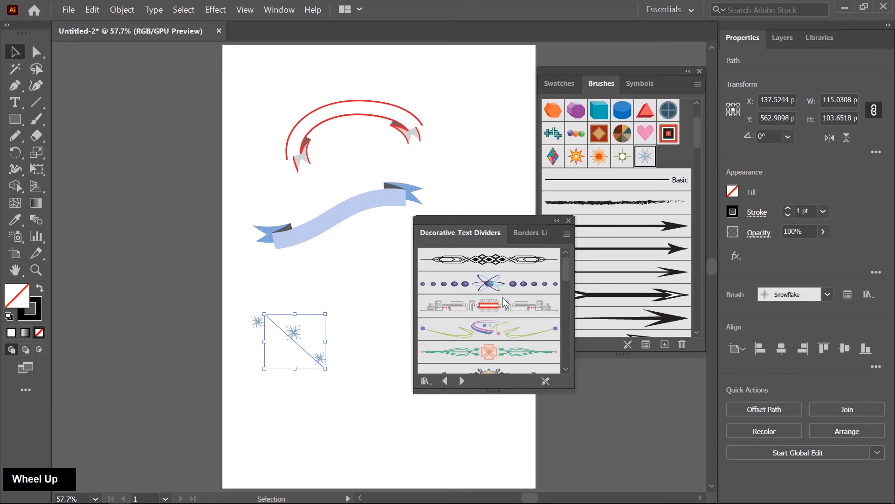
left_click(487, 352)
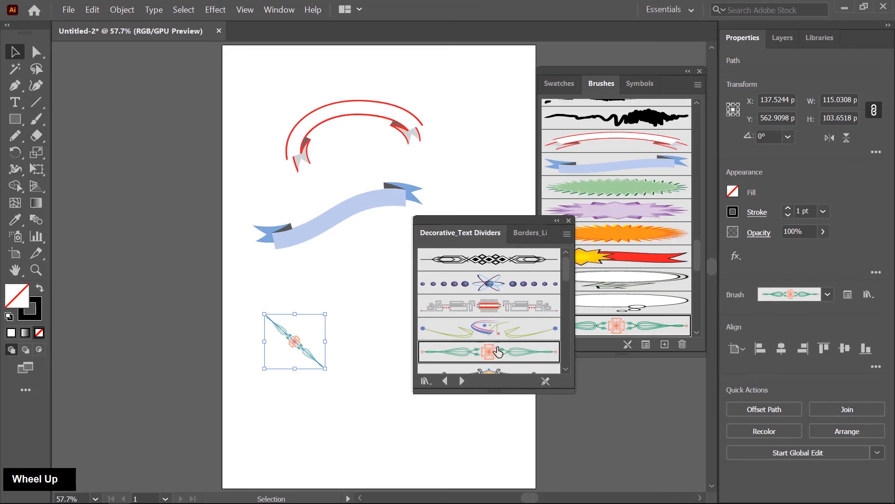
left_click(506, 330)
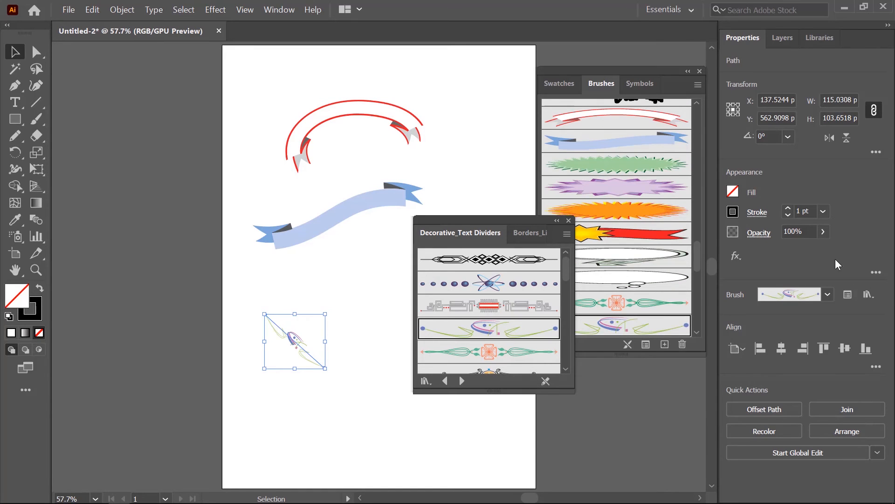
Set the short stroke's weight to 7 pt and try the blue butterfly divider on it, finishing with the black swirl divider.
left_click(824, 213)
left_click(837, 323)
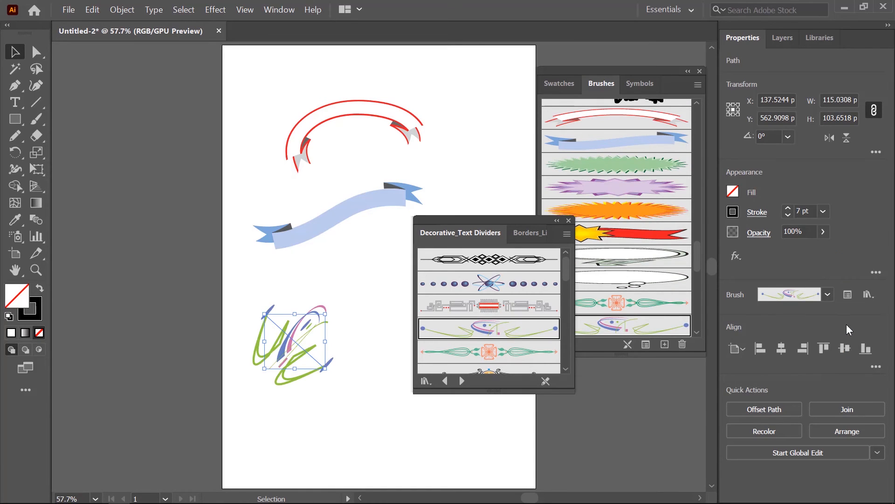
scroll(524, 320, "down", 3)
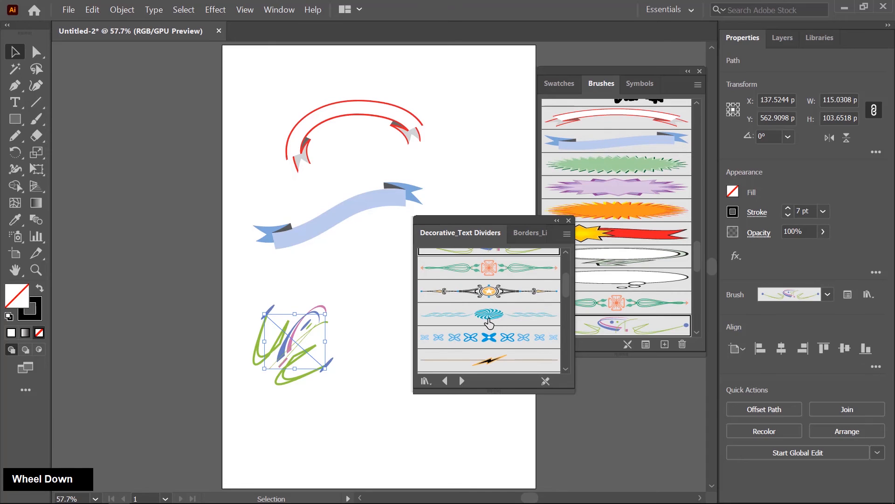
left_click(490, 337)
scroll(520, 324, "down", 3)
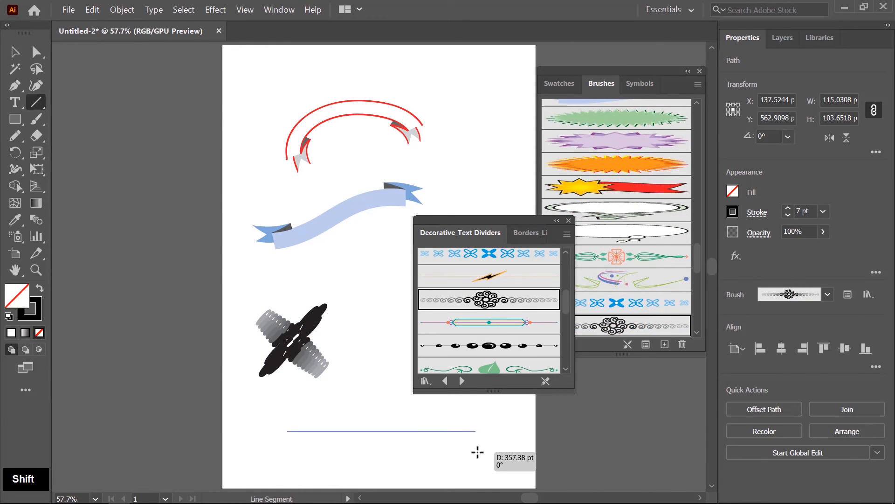
Draw a horizontal line about 365 pt long below the artwork and try the black swirl, beaded, green-and-coral and gold star dividers on it.
left_click_drag(480, 450, 480, 450)
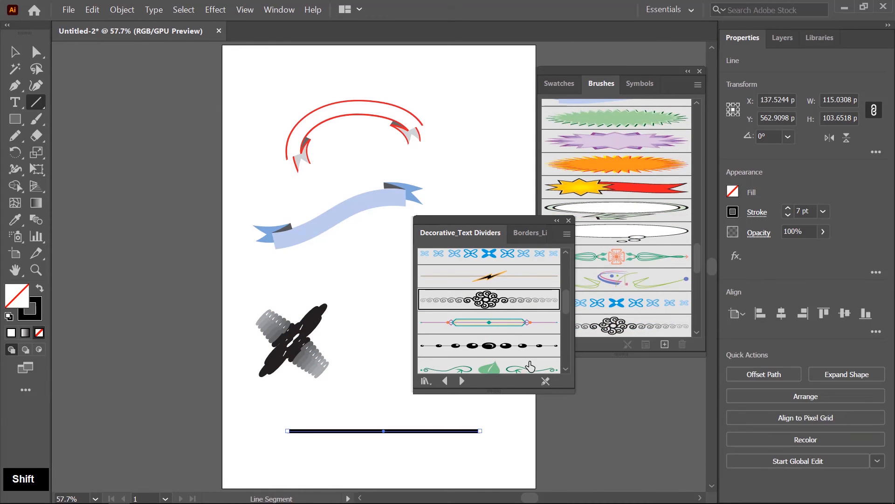
left_click(503, 308)
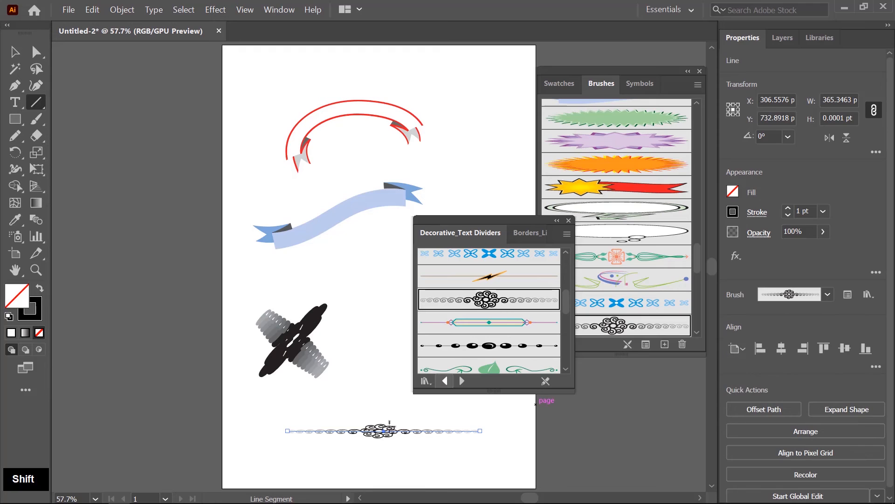
left_click(498, 351)
scroll(519, 329, "up", 3)
left_click(494, 270)
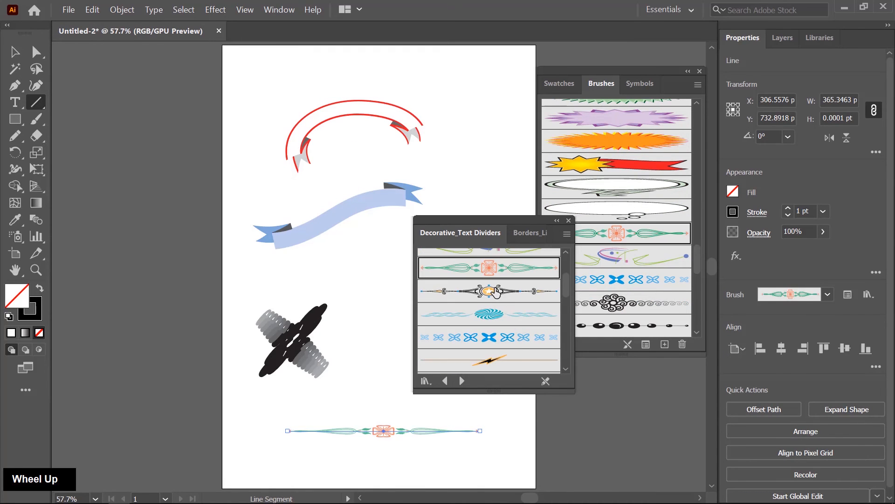
double_click(488, 290)
scroll(490, 326, "up", 3)
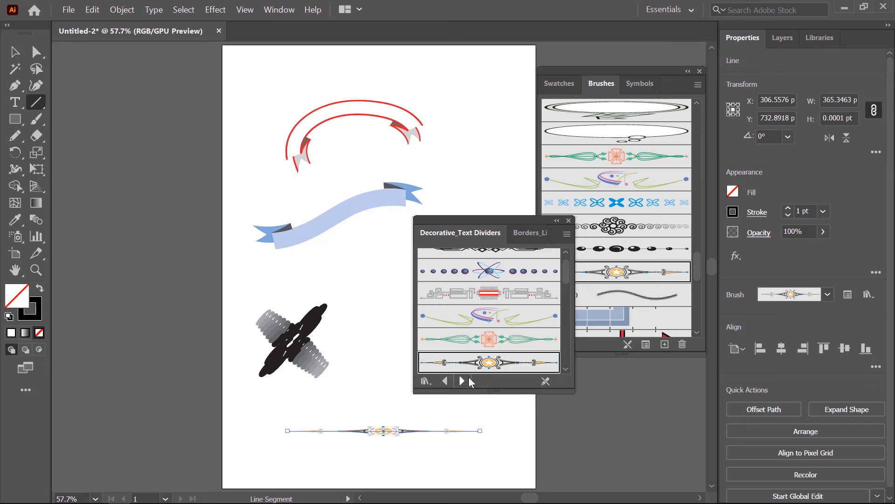
Load the Elegant Curl & Floral Brush Set and try its curled-tip brushes on the horizontal line, finishing with the black leaf fan.
left_click(464, 380)
left_click(513, 330)
left_click(516, 311)
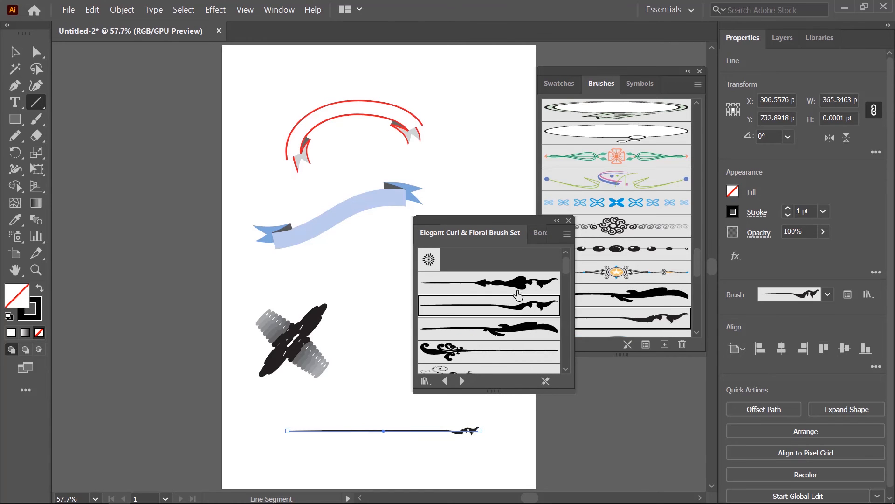
scroll(500, 326, "down", 2)
left_click(489, 355)
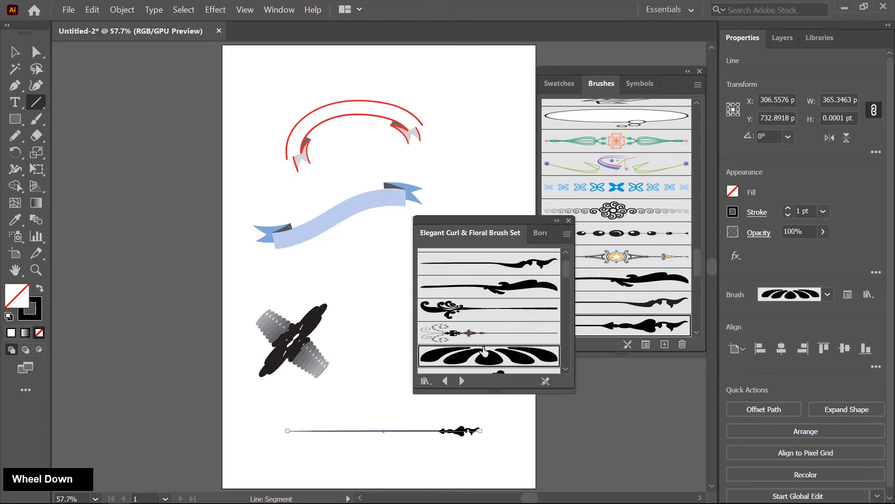
Try the barbed arrow brush on the horizontal line, finishing with the three-pronged tail brush.
scroll(513, 328, "down", 4)
scroll(514, 328, "down", 1)
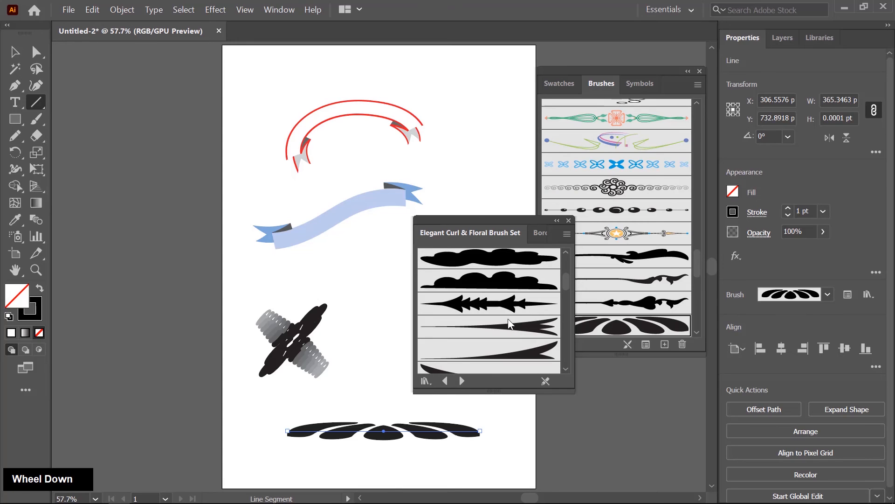
left_click(508, 318)
left_click(489, 344)
Load the Image Brush Library and try Leather Seam on the horizontal line, finishing with the gold chain brush.
left_click(462, 381)
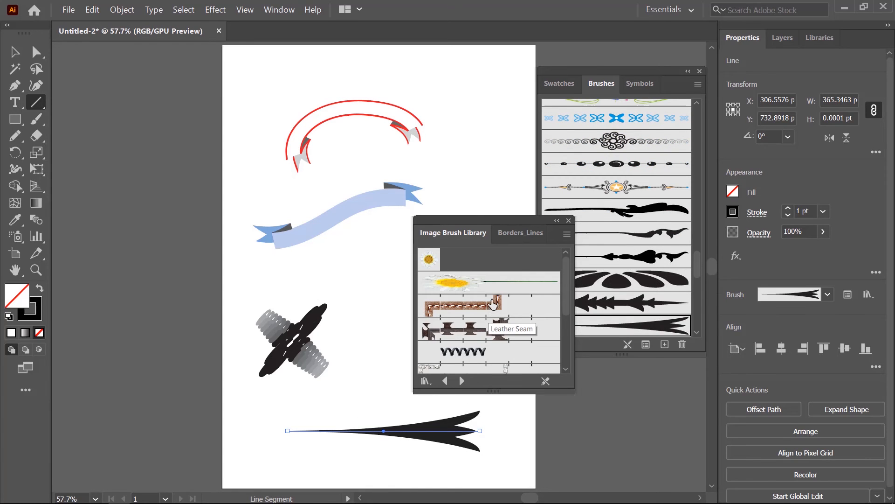
left_click(488, 306)
scroll(504, 322, "up", 1)
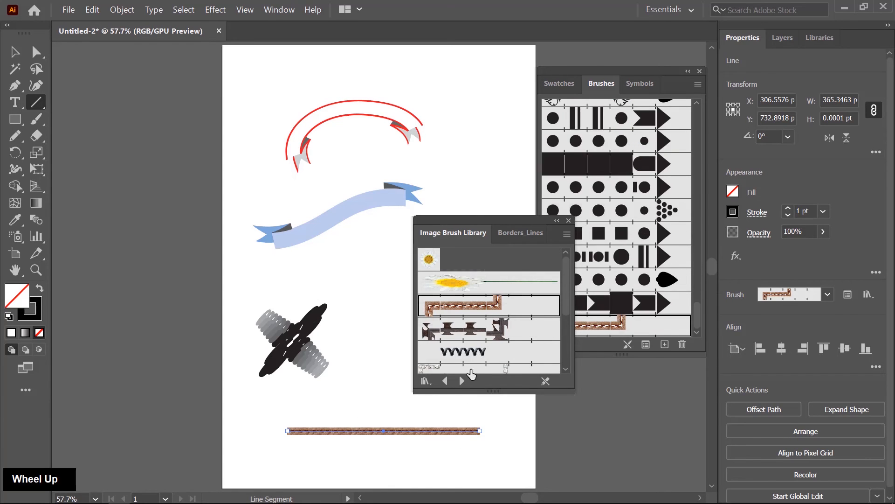
scroll(472, 369, "down", 2)
left_click(472, 366)
scroll(472, 368, "down", 1)
Draw a rectangle about 169 by 241 pt in the page's upper-right corner and restyle its outline with the blue denim brush.
key("m")
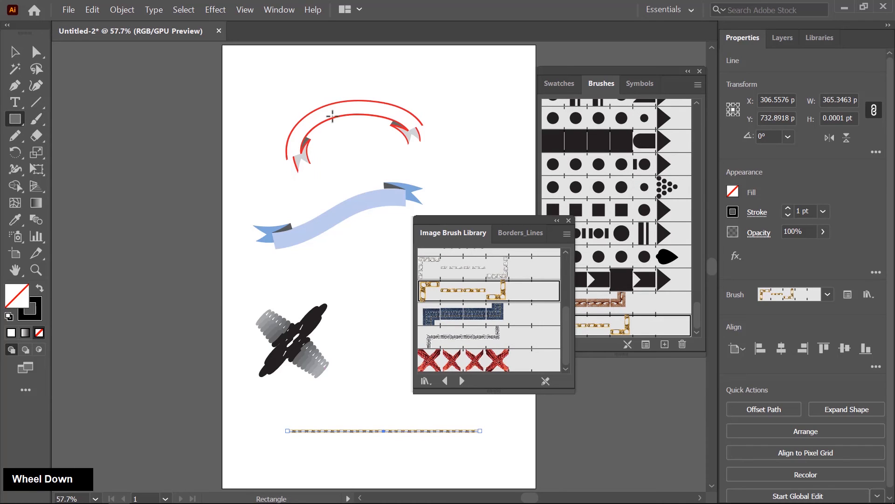
left_click_drag(444, 62, 534, 188)
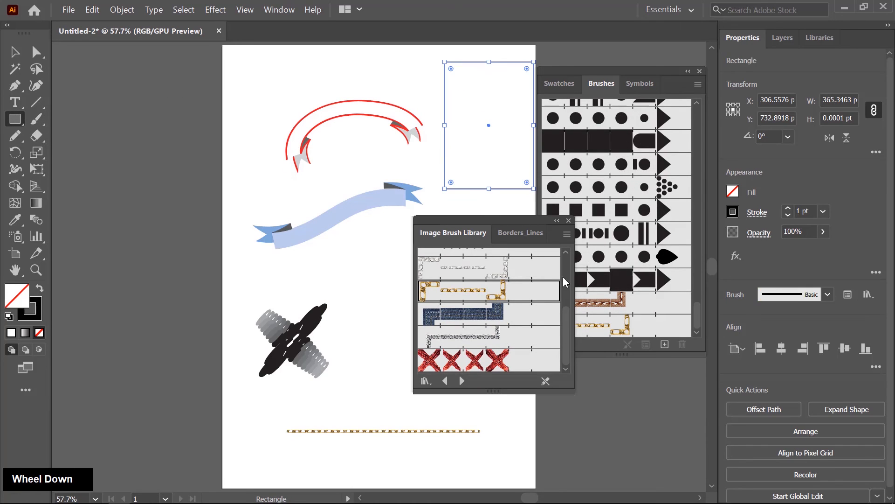
left_click(473, 298)
left_click(476, 313)
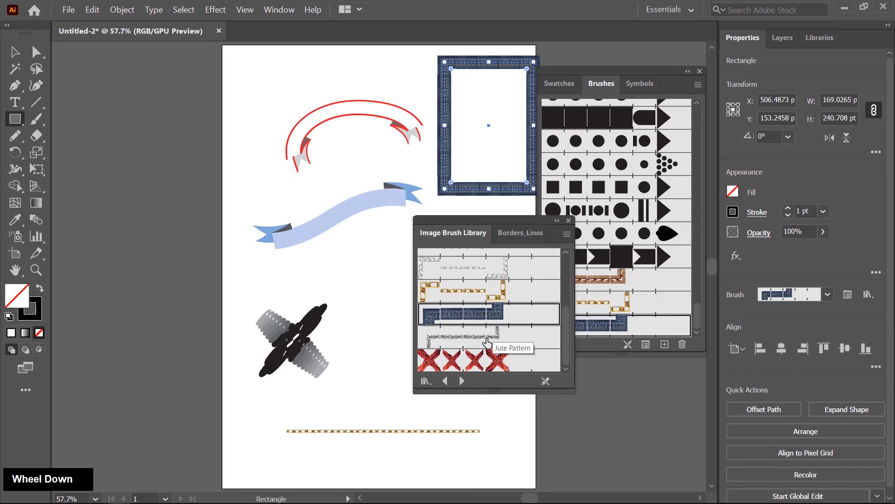
Try the Leather Seam and dark metal brushes on the rectangle's outline, finishing with the black spring coil brush.
scroll(487, 303, "up", 3)
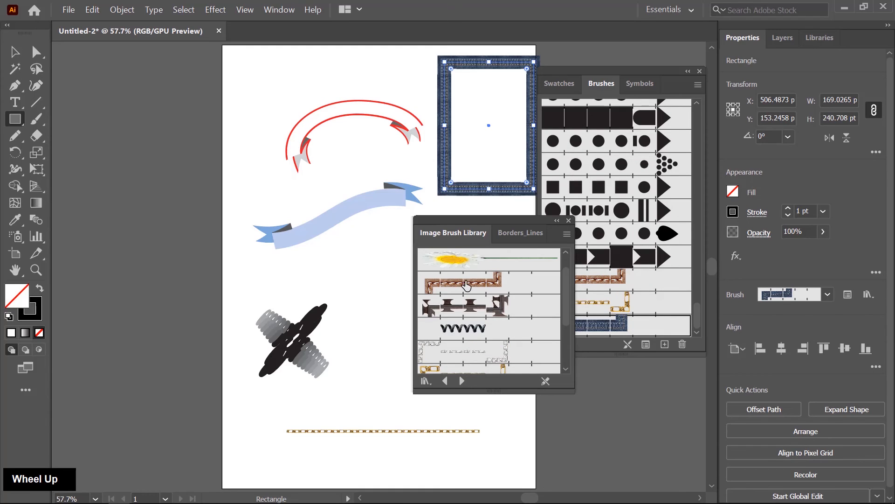
left_click(466, 285)
scroll(490, 305, "up", 1)
left_click(474, 334)
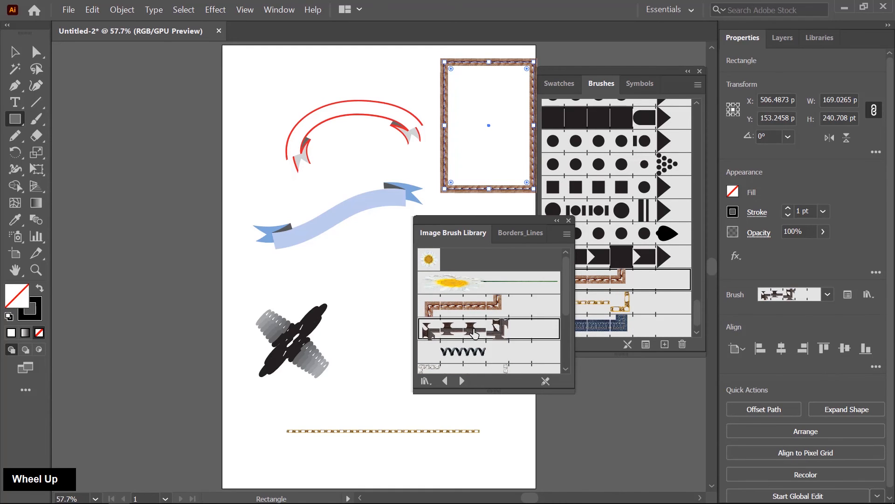
left_click(499, 356)
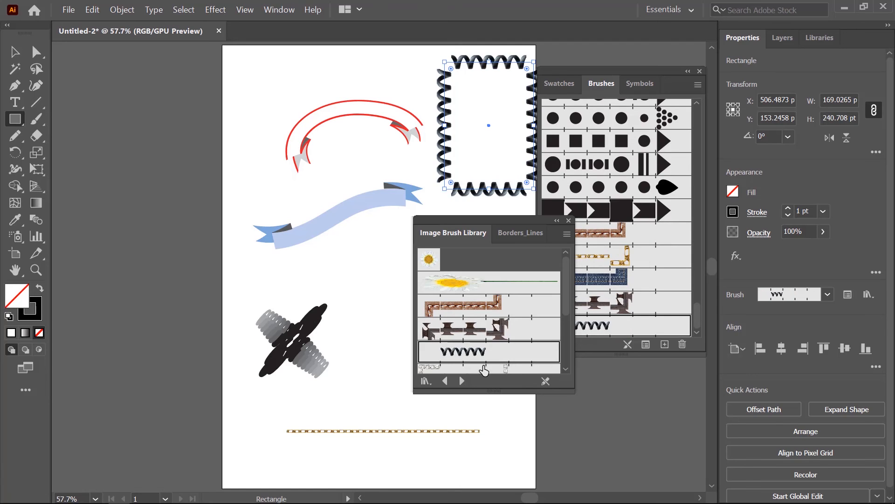
scroll(513, 354, "down", 2)
Examine the available brush library categories, including the User Defined and Other Library options for custom brushes.
left_click(426, 381)
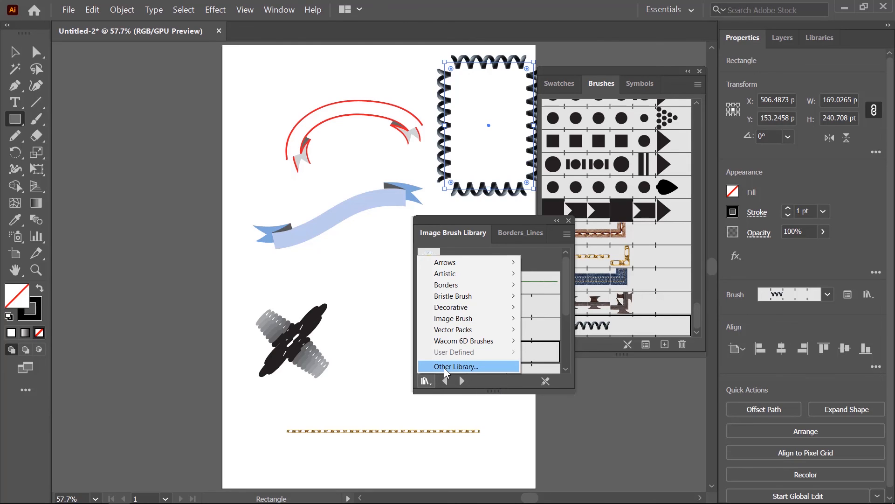
left_click(445, 367)
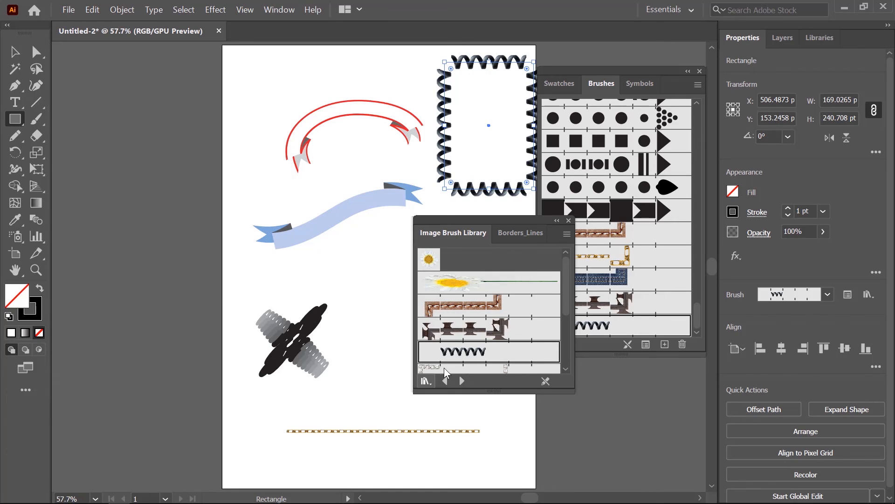
left_click(46, 188)
left_click(425, 381)
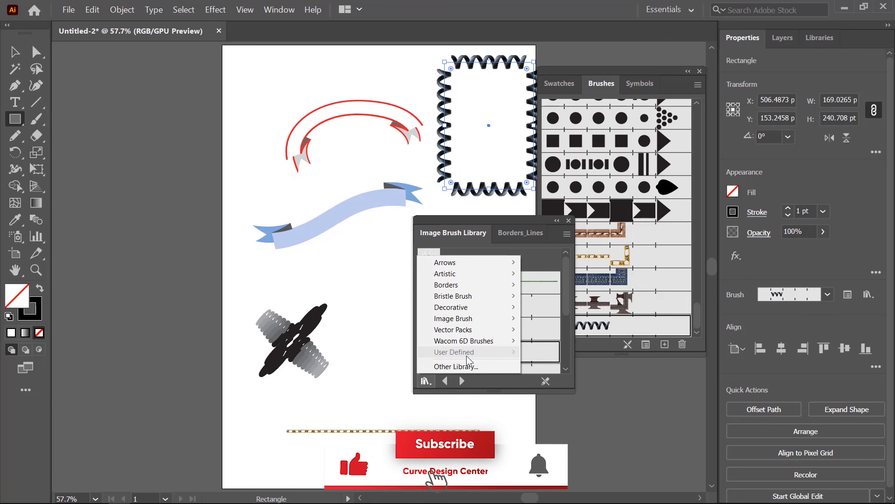
left_click(488, 380)
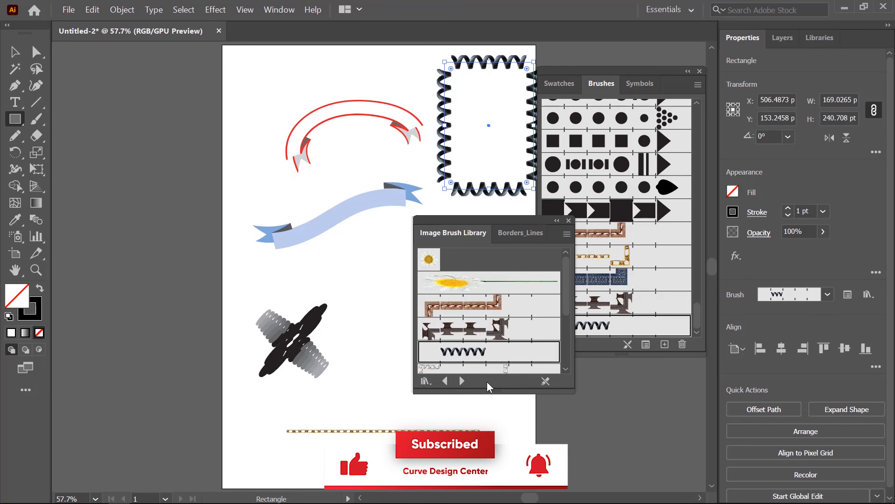